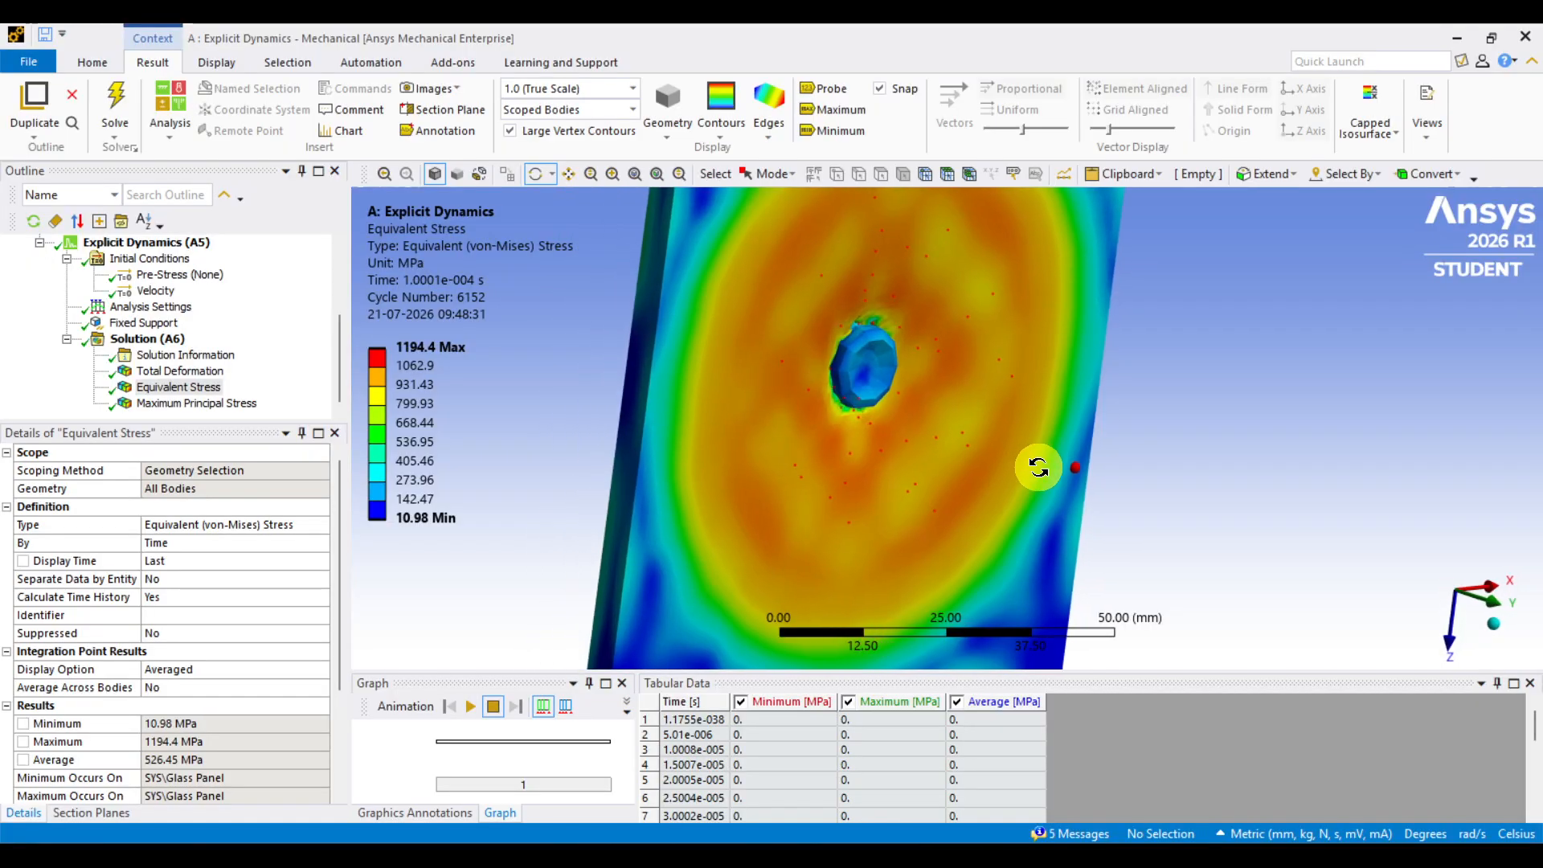
# - Play the Equivalent Stress animation and view the bullet's impact on the panel
pyautogui.click(466, 705)
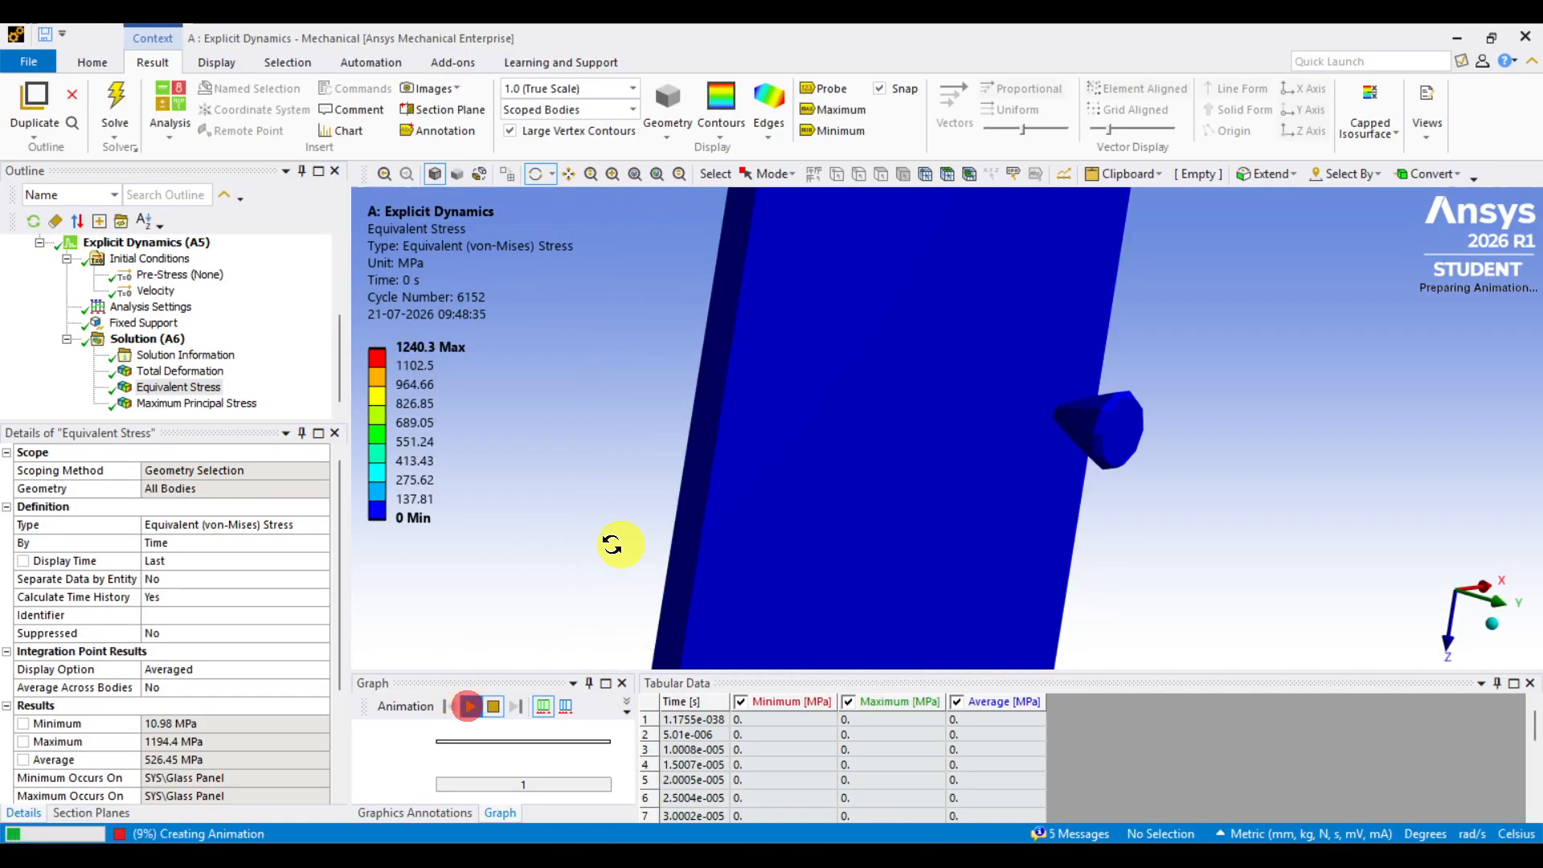
pyautogui.moveTo(910, 458); pyautogui.dragTo(812, 446)
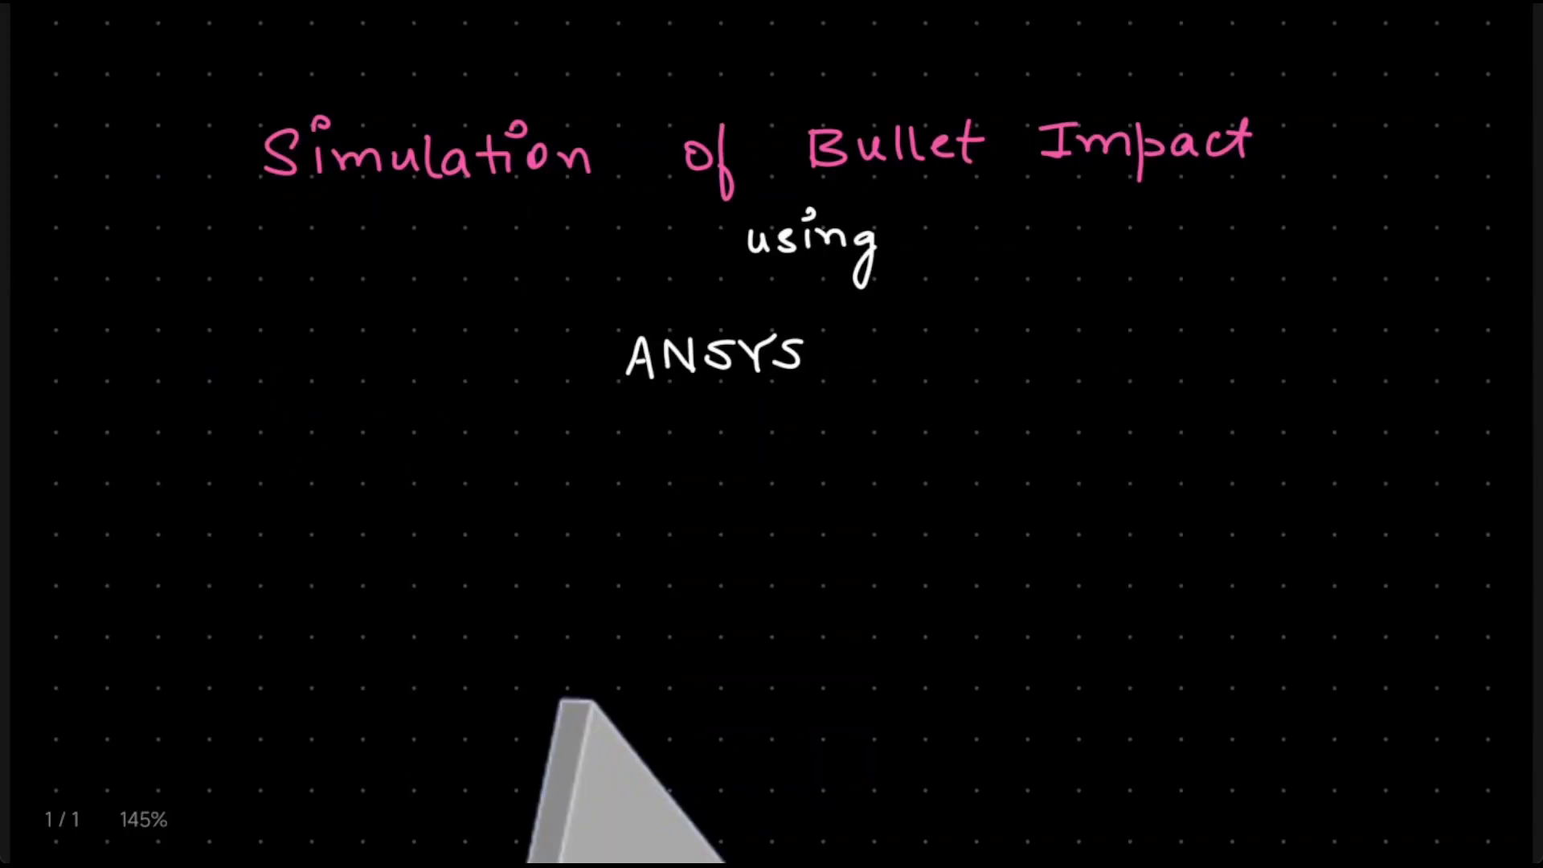
# - Underline "ANSYS" twice in red on the whiteboard and handwrite "Explicit Dynamics" beside it
pyautogui.moveTo(634, 392)
pyautogui.mouseDown()
pyautogui.moveTo(792, 391)
pyautogui.moveTo(810, 409)
pyautogui.mouseUp()
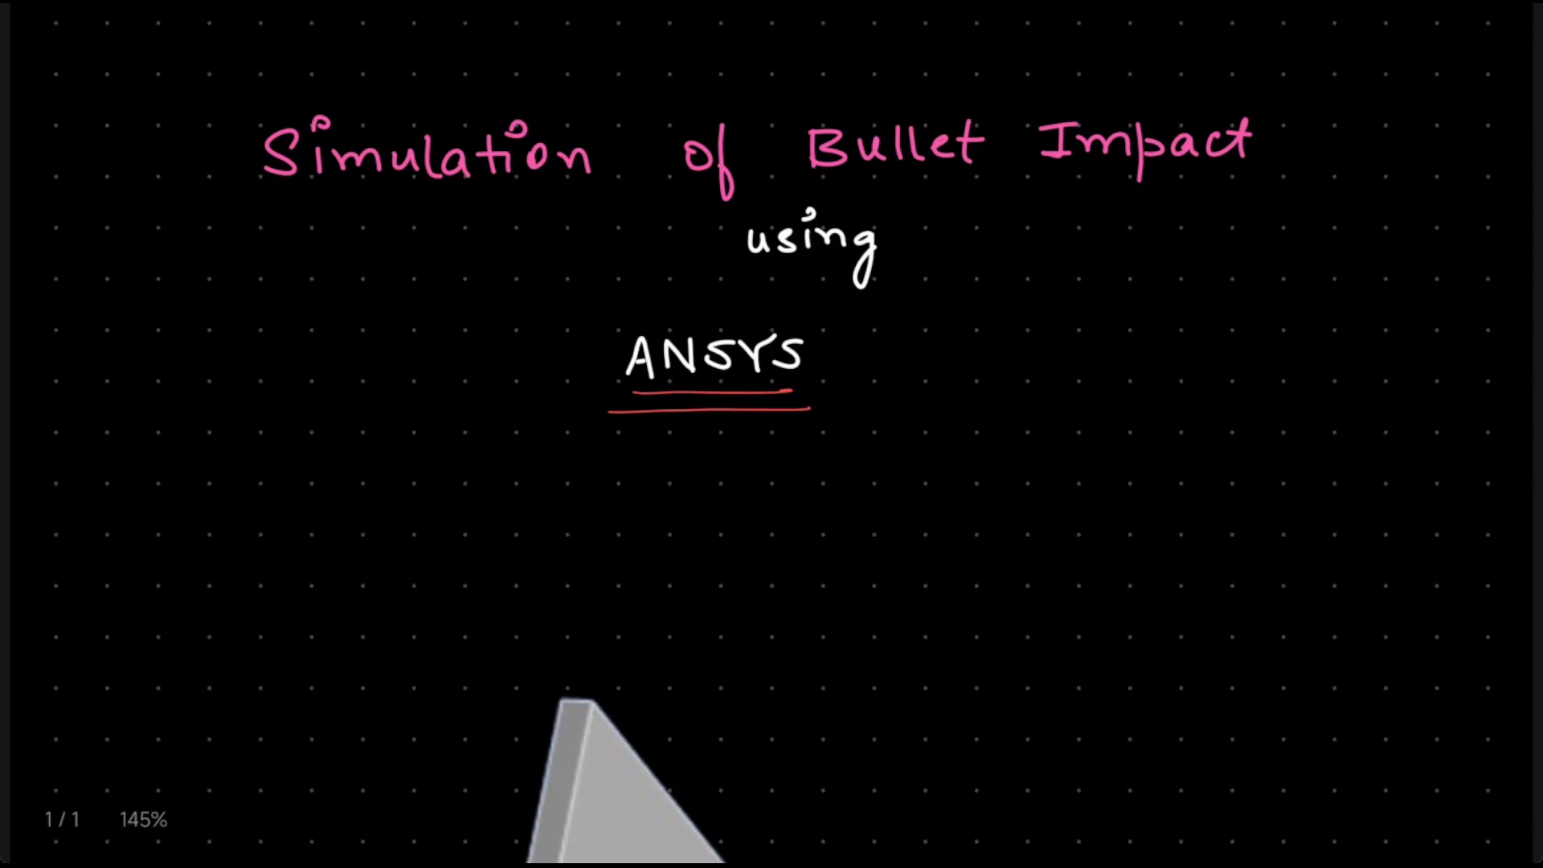
pyautogui.moveTo(134, 319); pyautogui.dragTo(136, 339)
pyautogui.moveTo(131, 313); pyautogui.dragTo(163, 309)
pyautogui.moveTo(141, 326); pyautogui.dragTo(200, 317)
pyautogui.moveTo(203, 310)
pyautogui.mouseDown()
pyautogui.moveTo(201, 355)
pyautogui.moveTo(223, 330)
pyautogui.mouseUp()
pyautogui.moveTo(233, 310)
pyautogui.mouseDown()
pyautogui.moveTo(232, 330)
pyautogui.moveTo(250, 331)
pyautogui.mouseUp()
pyautogui.click(254, 307)
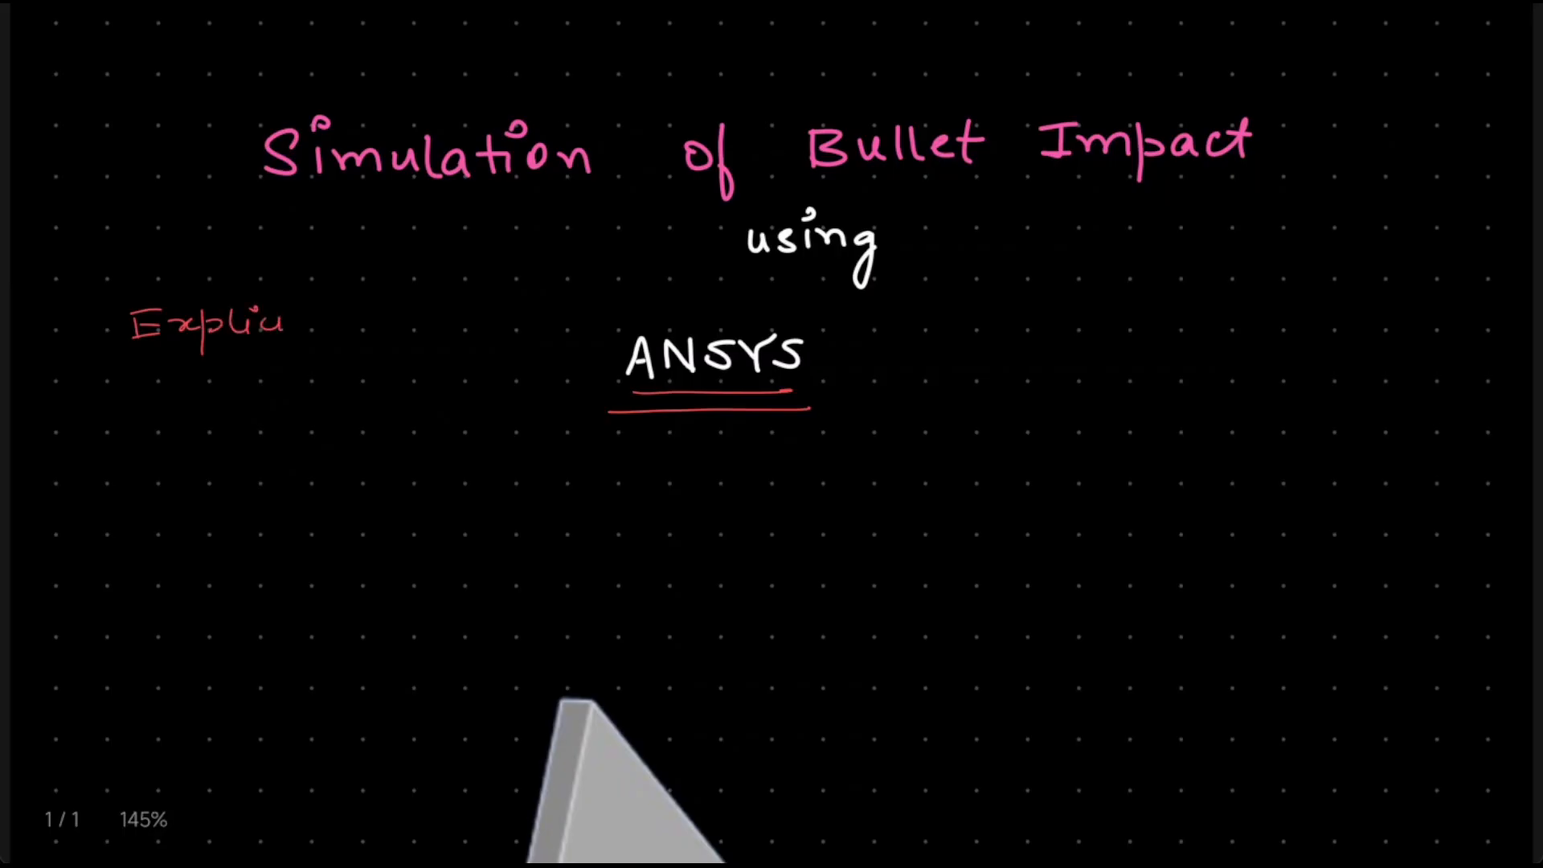
pyautogui.moveTo(338, 310); pyautogui.dragTo(338, 332)
pyautogui.moveTo(339, 311)
pyautogui.mouseDown()
pyautogui.moveTo(339, 331)
pyautogui.moveTo(368, 326)
pyautogui.mouseUp()
pyautogui.moveTo(379, 313)
pyautogui.mouseDown()
pyautogui.moveTo(369, 362)
pyautogui.moveTo(414, 327)
pyautogui.moveTo(504, 320)
pyautogui.mouseUp()
pyautogui.moveTo(524, 302); pyautogui.dragTo(509, 323)
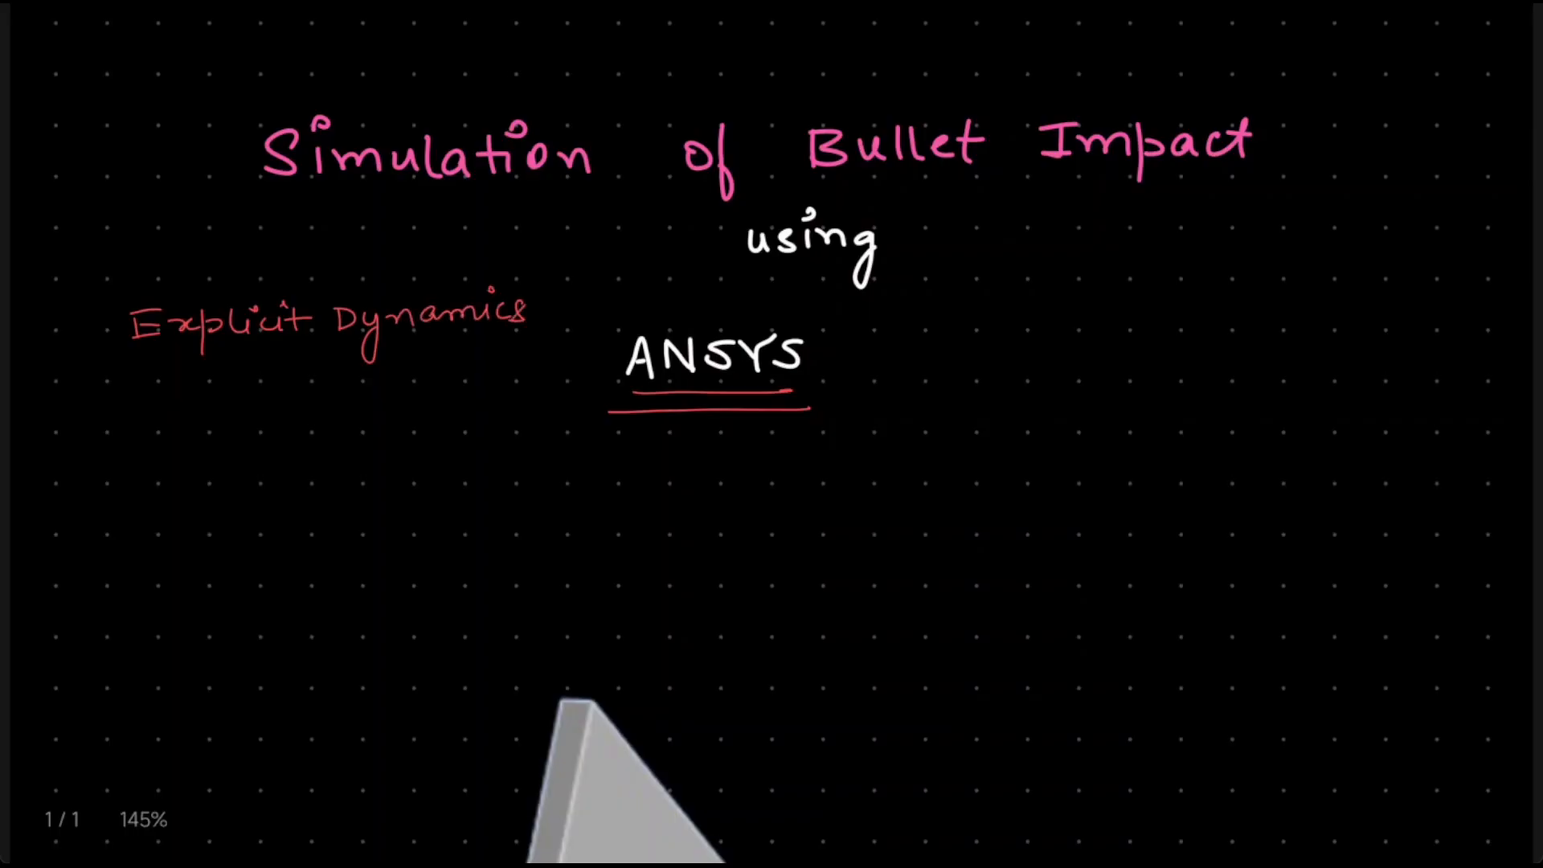
# - Label the plate picture "Plate" with an arrow, and underline the new label and the word "Bullet" in red
pyautogui.scroll(-10, 771, 434)
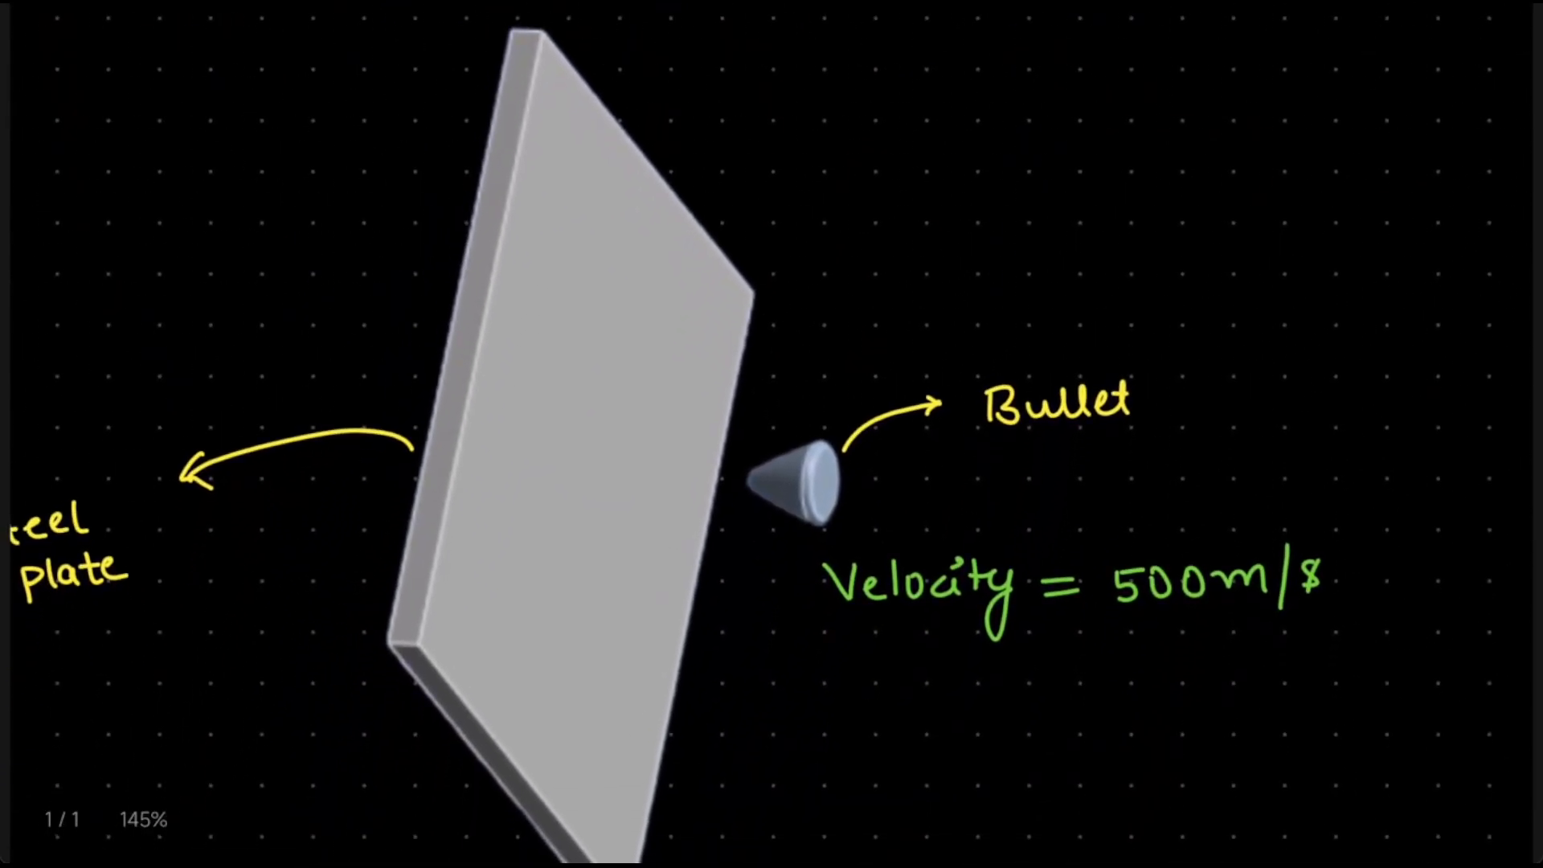
pyautogui.moveTo(617, 127)
pyautogui.mouseDown()
pyautogui.moveTo(671, 90)
pyautogui.moveTo(721, 93)
pyautogui.mouseUp()
pyautogui.moveTo(741, 80); pyautogui.dragTo(747, 66)
pyautogui.moveTo(1023, 440); pyautogui.dragTo(1107, 438)
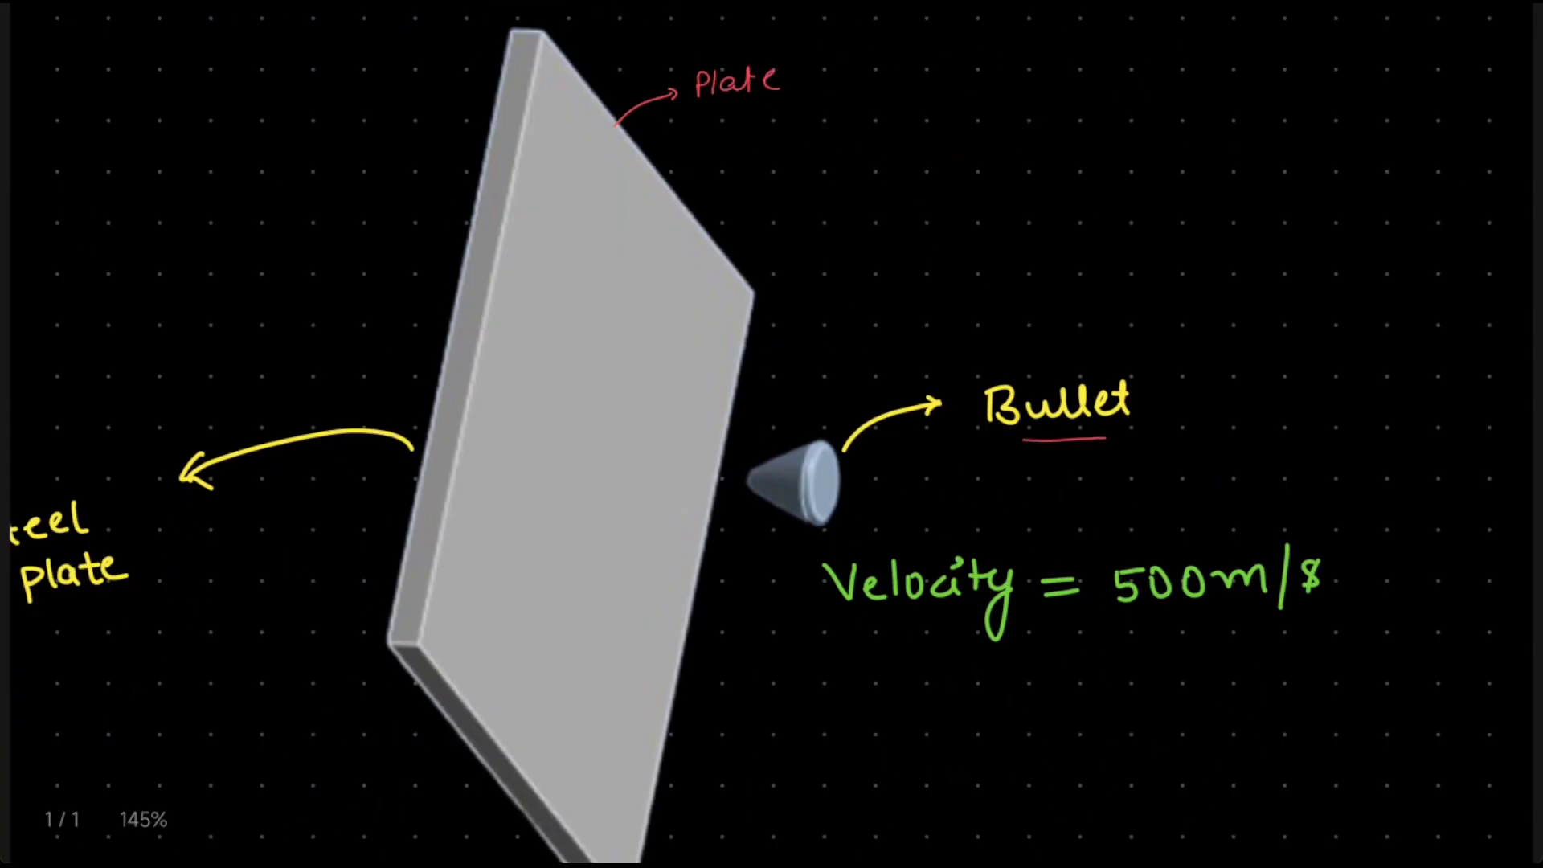
pyautogui.moveTo(719, 125); pyautogui.dragTo(760, 118)
# - Circle the "Steel plate" and "Bullet" labels in red
pyautogui.hscroll(-5, 771, 434)
pyautogui.scroll(-2, 771, 434)
pyautogui.moveTo(309, 364)
pyautogui.mouseDown()
pyautogui.moveTo(221, 354)
pyautogui.moveTo(343, 374)
pyautogui.mouseUp()
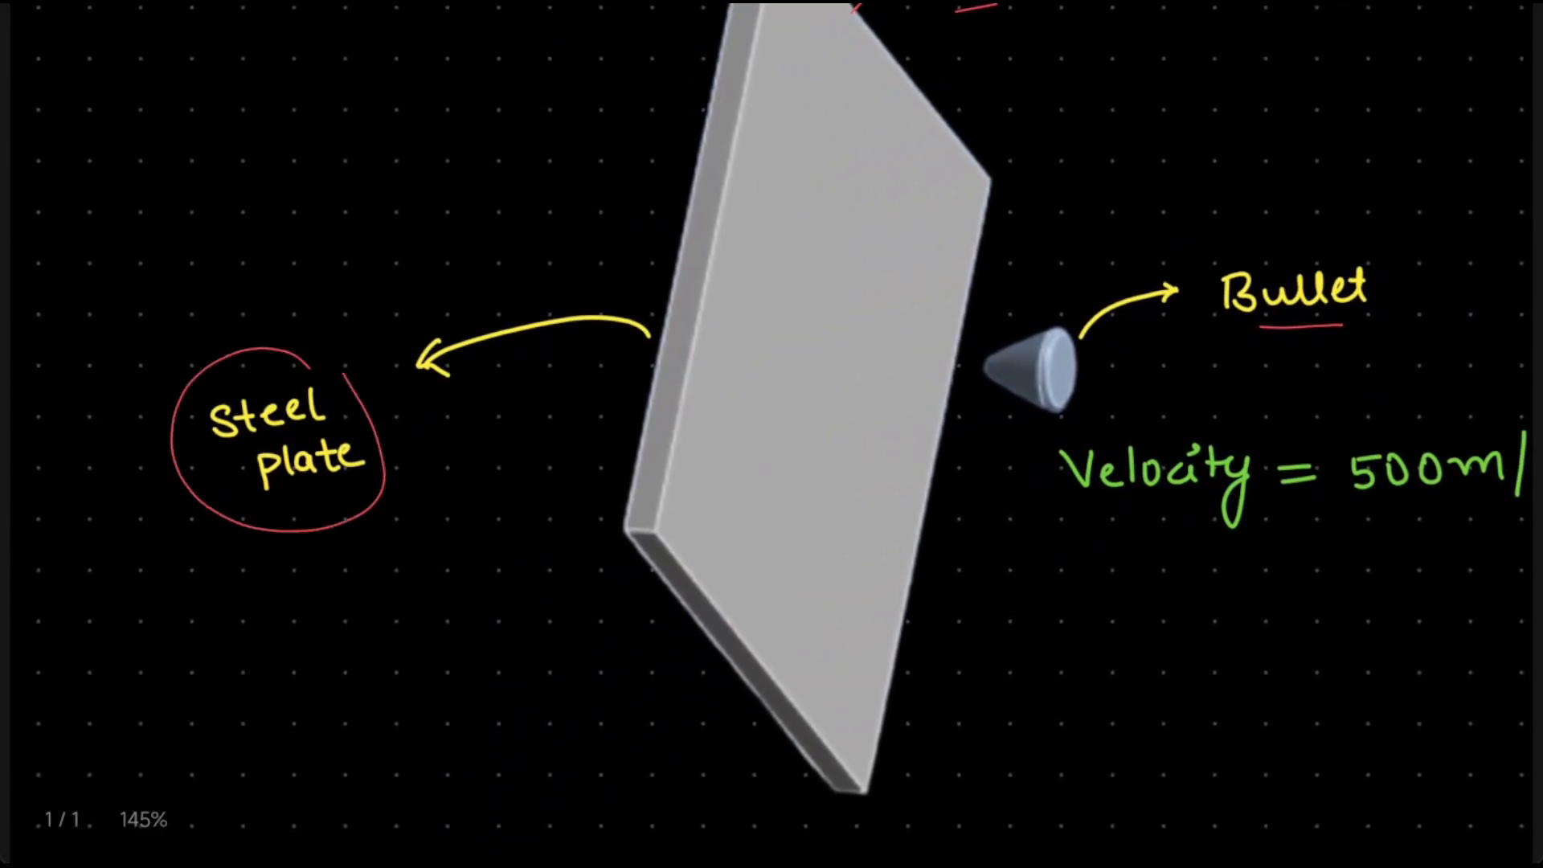
pyautogui.hscroll(8, 772, 434)
pyautogui.scroll(-2, 772, 434)
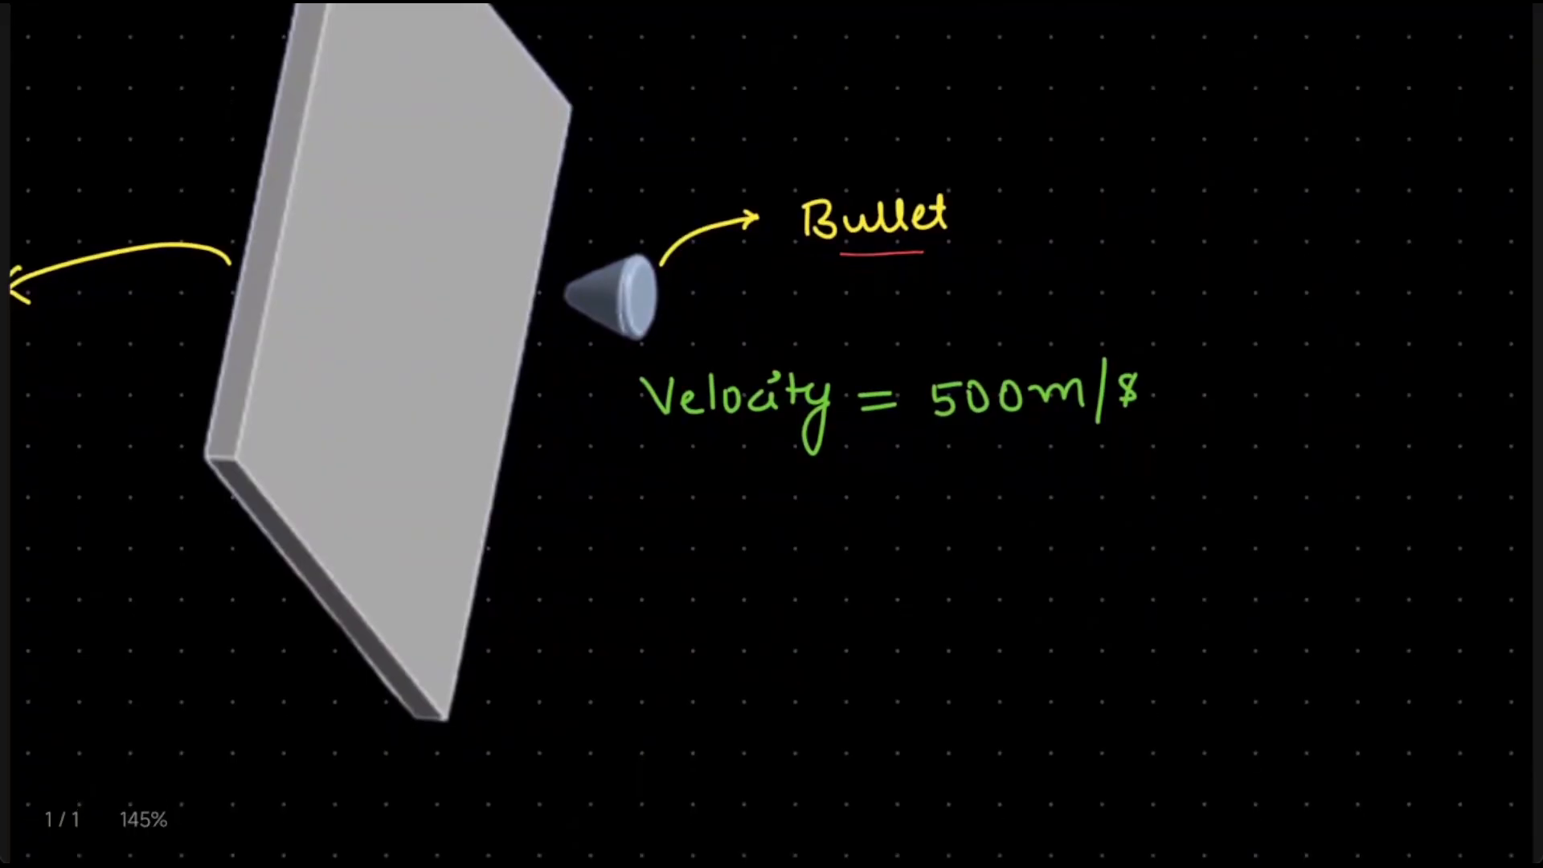
pyautogui.moveTo(932, 179); pyautogui.dragTo(952, 171)
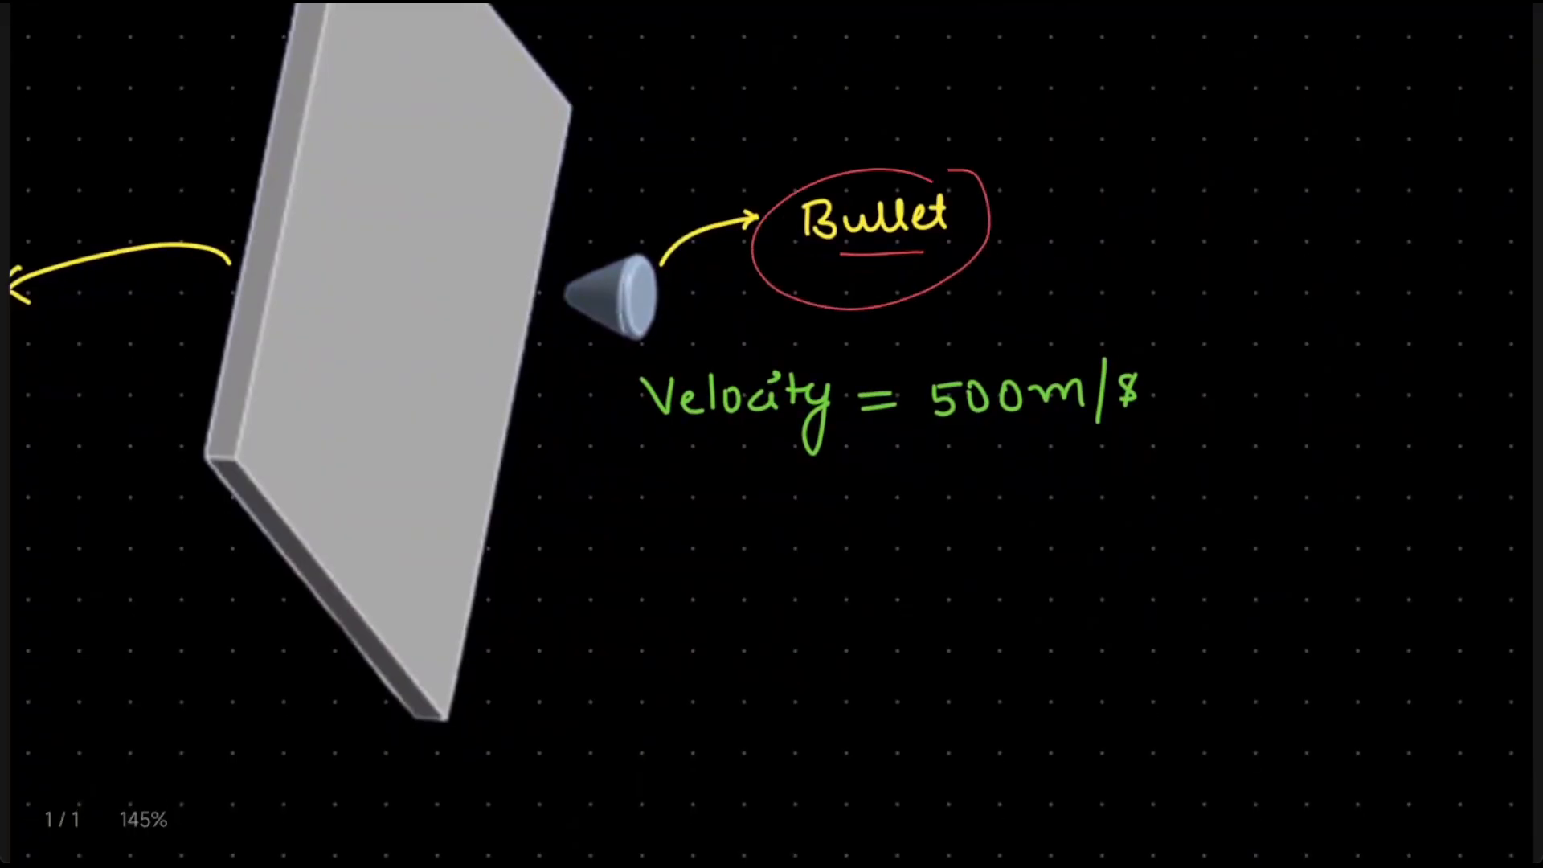
# - Underline "Velocity" and its value "500 m/s" in red beneath the bullet label
pyautogui.moveTo(658, 454); pyautogui.dragTo(834, 450)
pyautogui.moveTo(937, 441); pyautogui.dragTo(1134, 441)
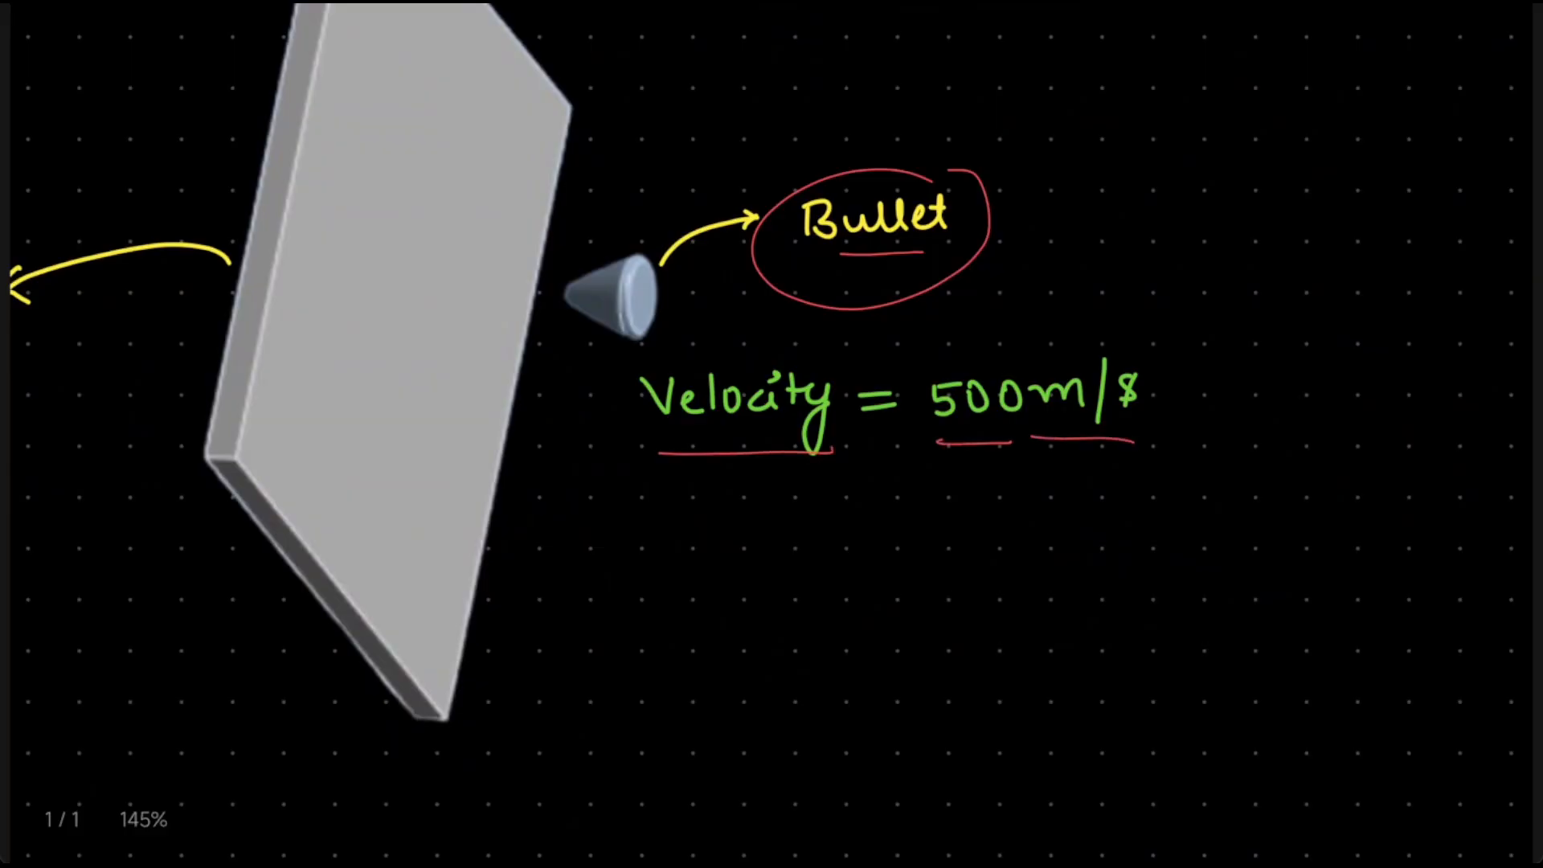
pyautogui.scroll(5, 771, 434)
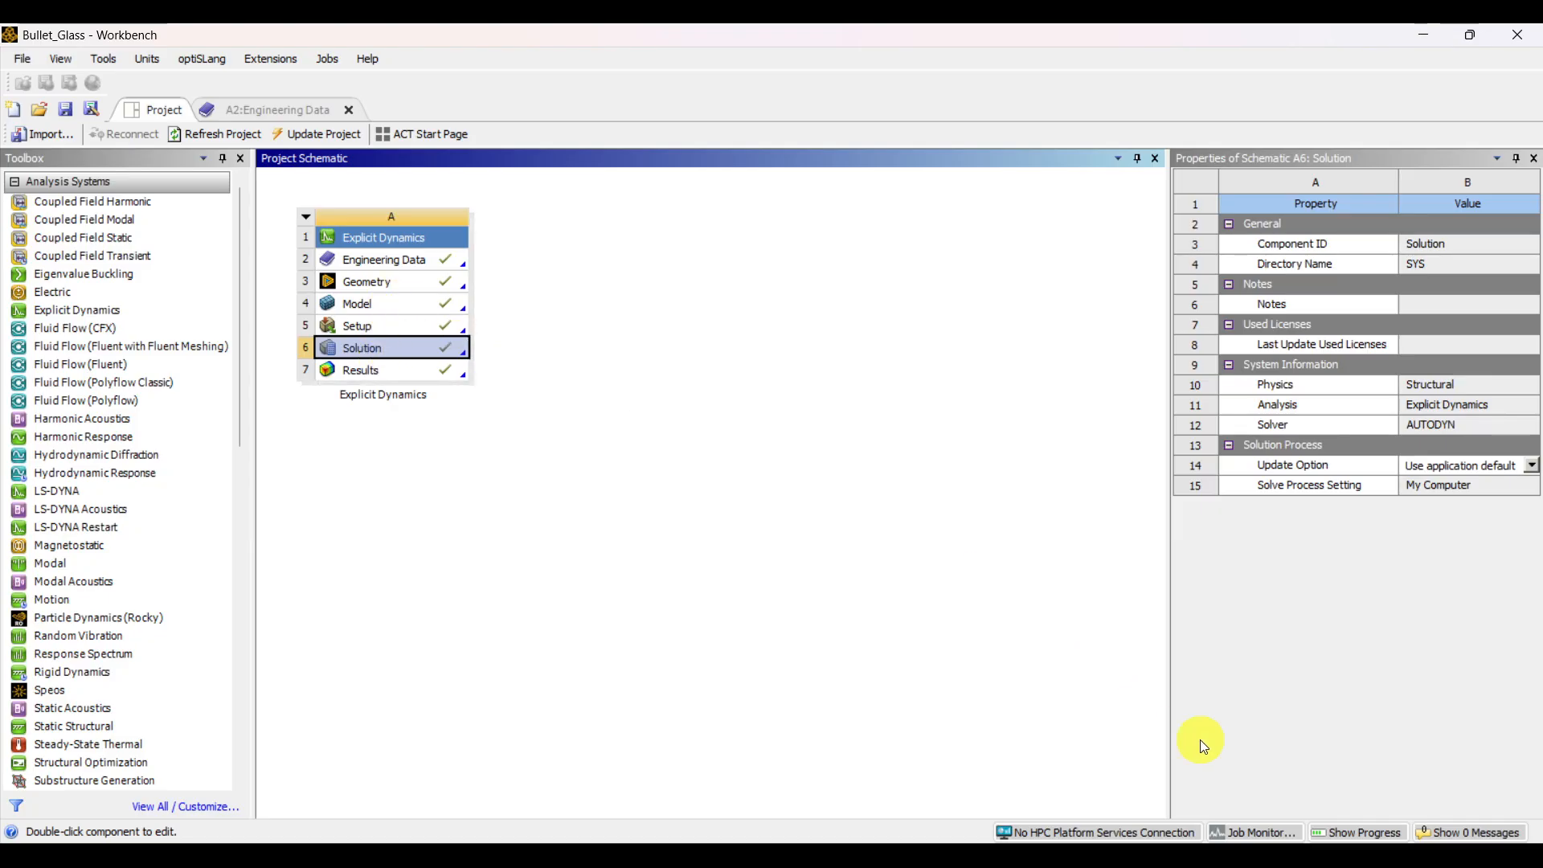
# - Switch to Ansys Mechanical, enlarge the model tree, and examine the plate and bullet mesh and its body sizing controls
pyautogui.click(928, 855)
pyautogui.scroll(3, 104, 362)
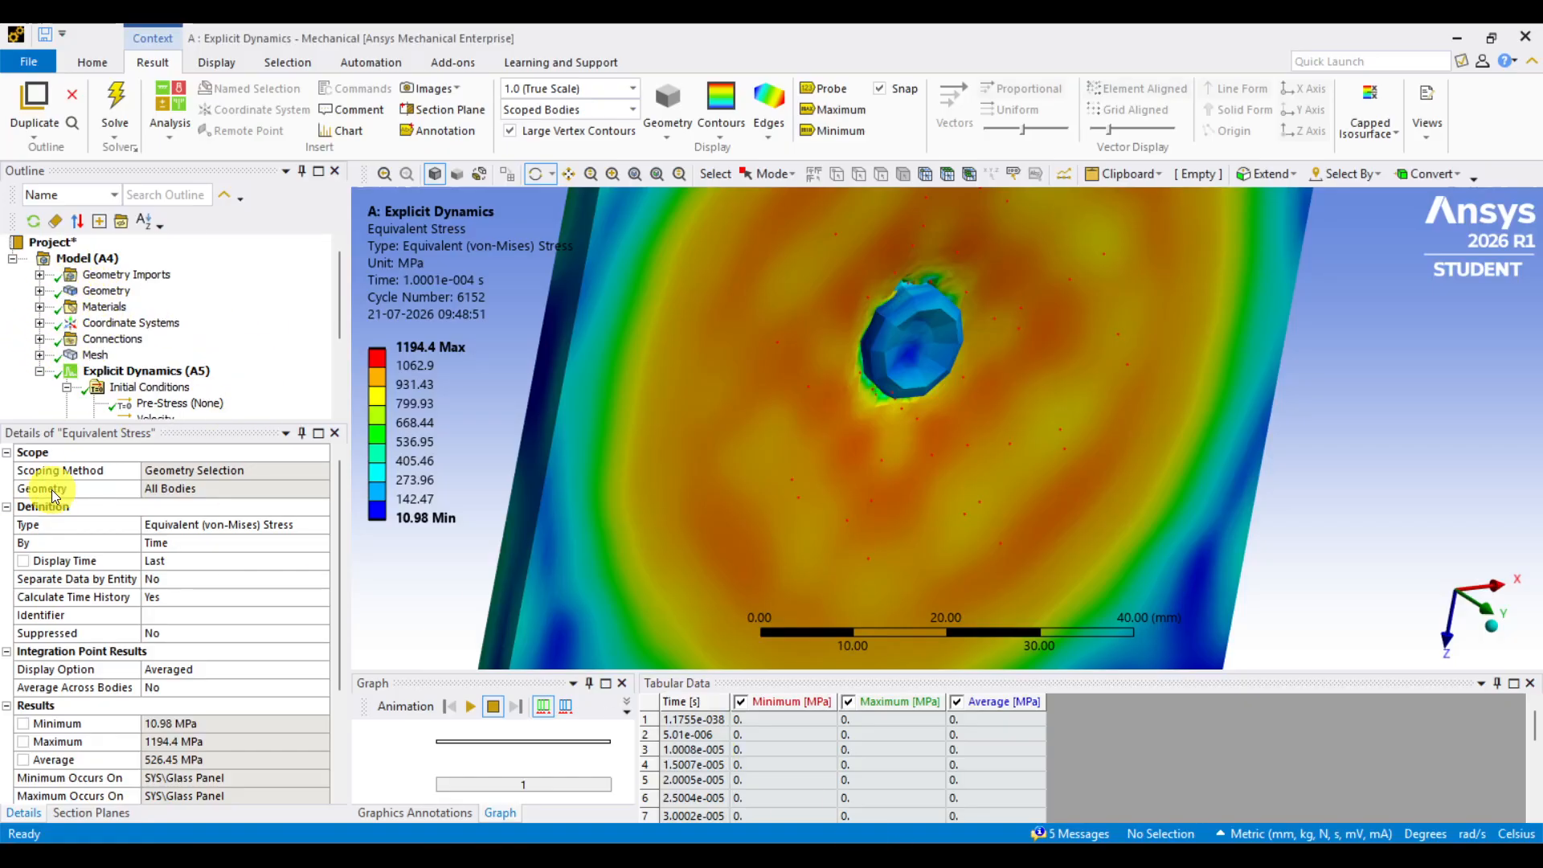
pyautogui.moveTo(164, 425); pyautogui.dragTo(160, 558)
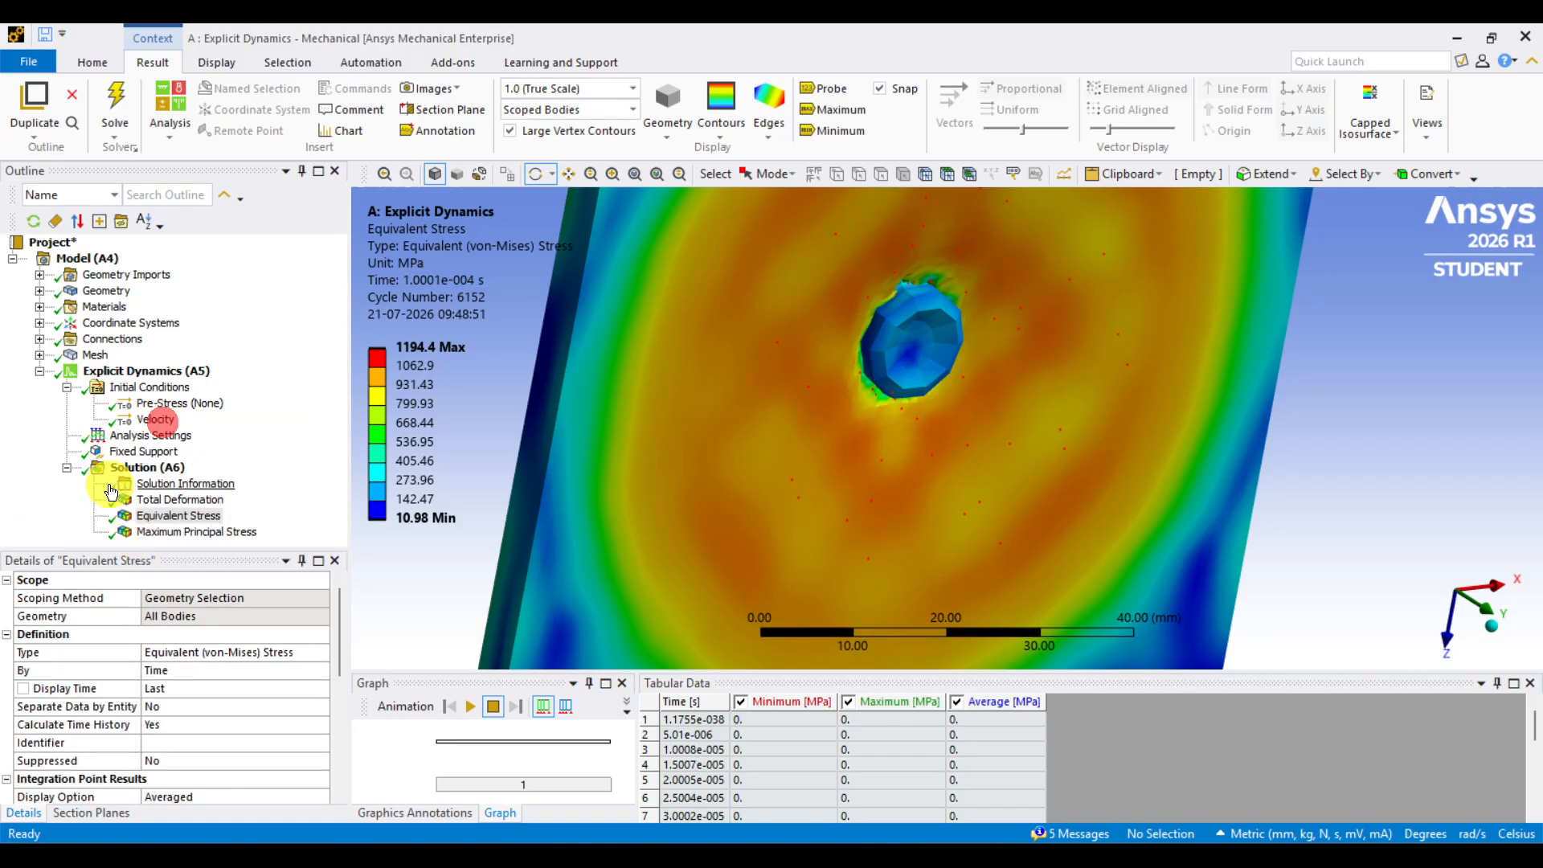
pyautogui.click(96, 359)
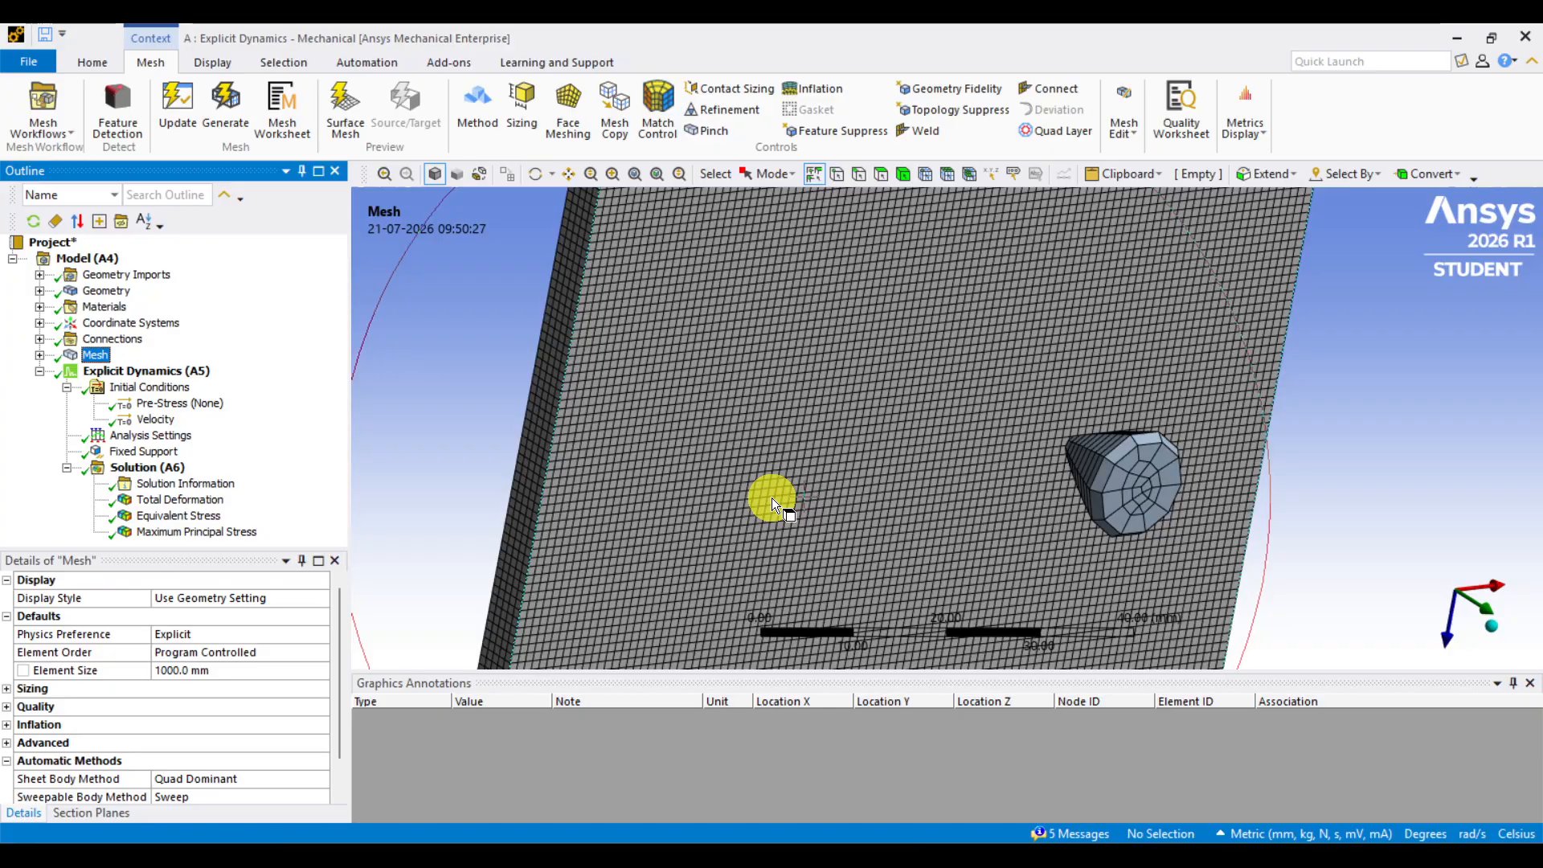
pyautogui.scroll(-3, 771, 498)
pyautogui.moveTo(772, 498); pyautogui.dragTo(1020, 581, button='middle')
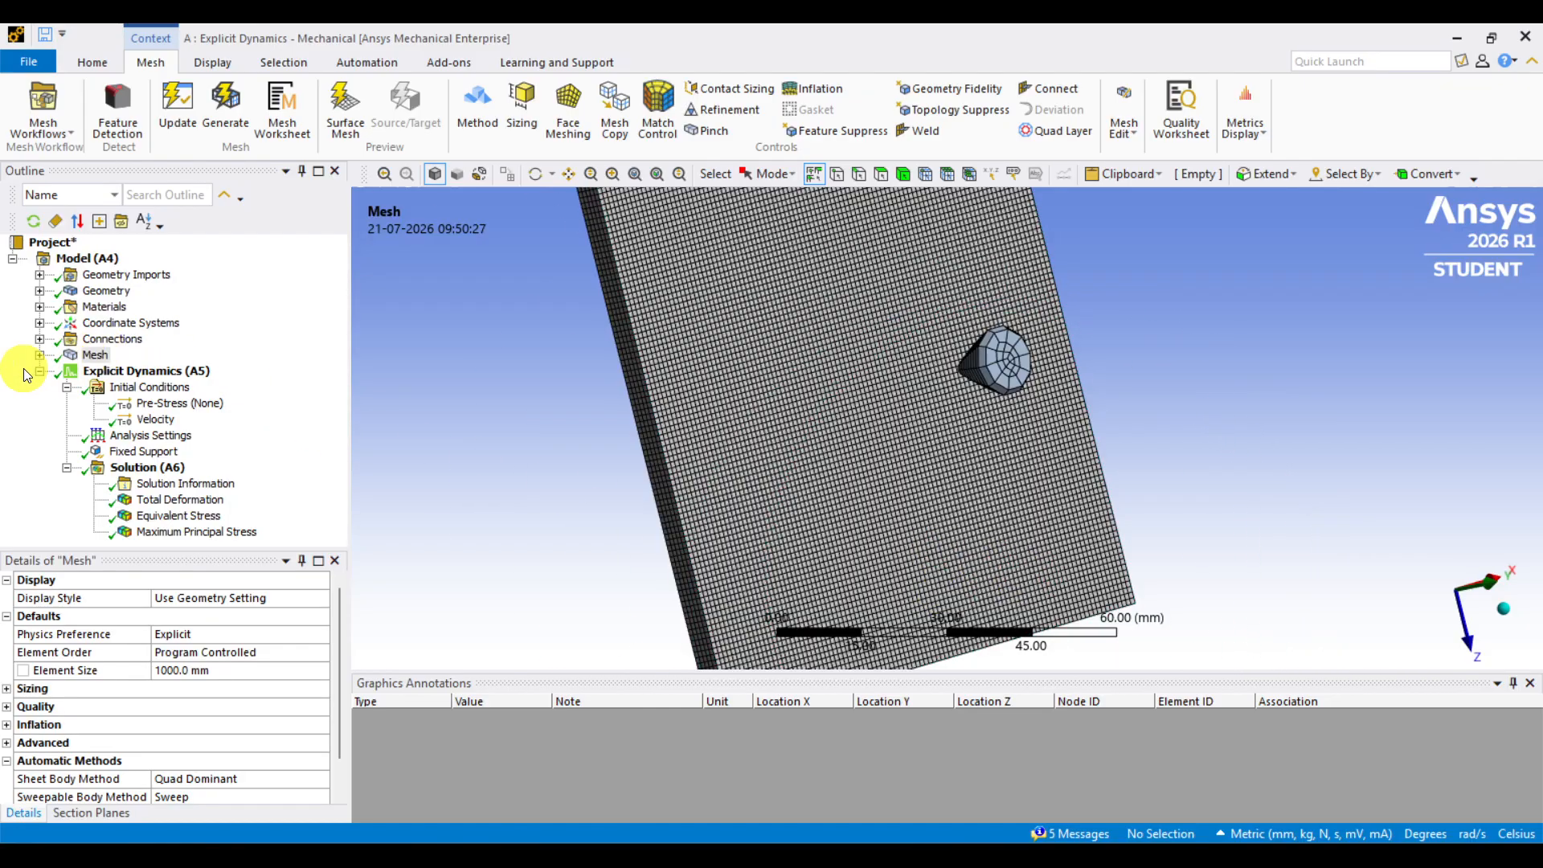
pyautogui.click(41, 356)
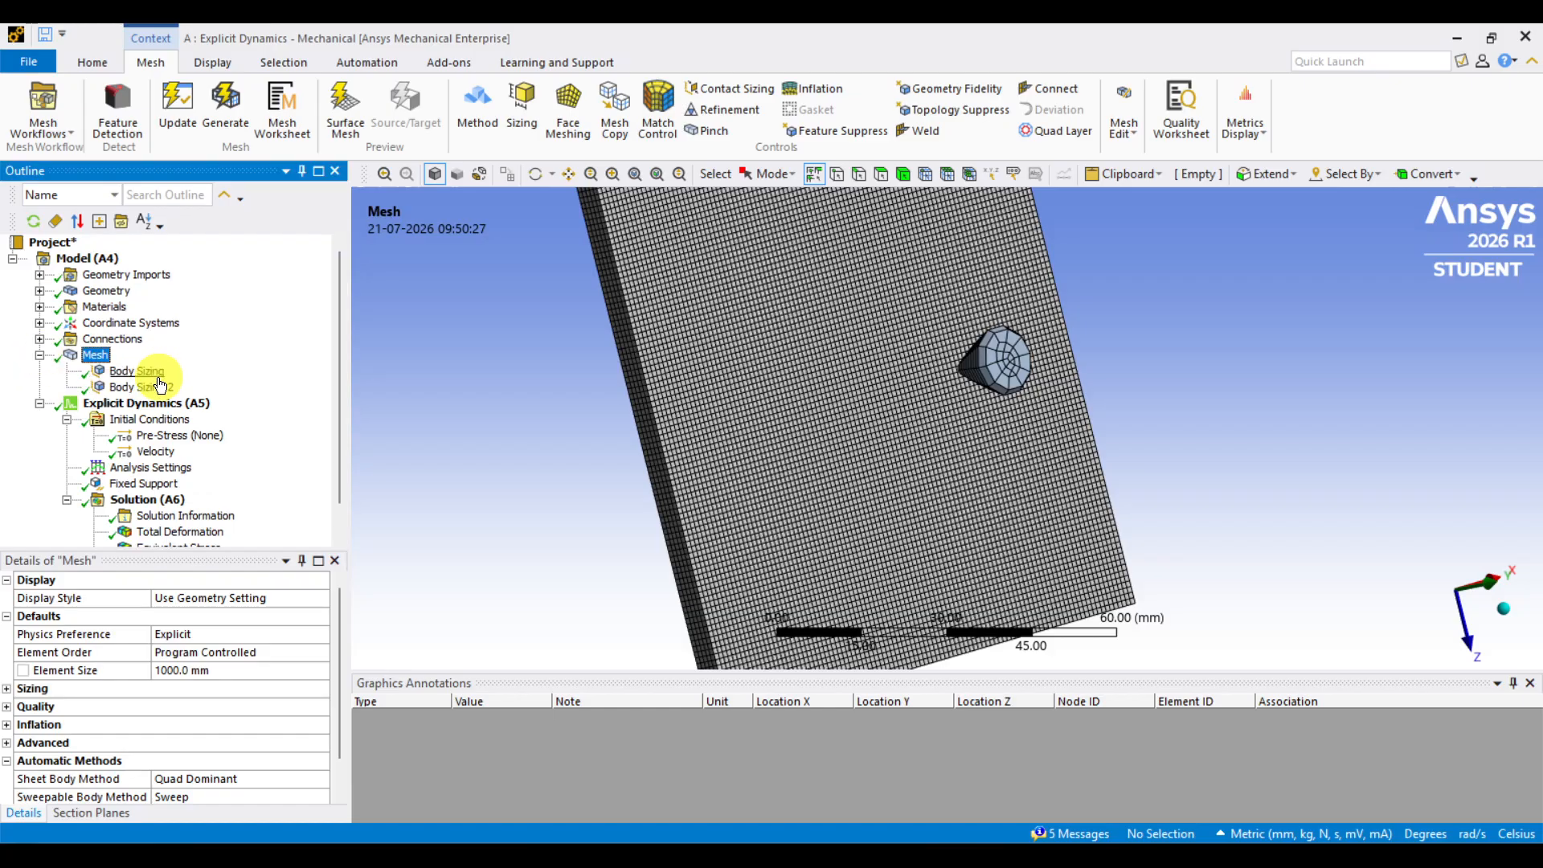
pyautogui.click(38, 354)
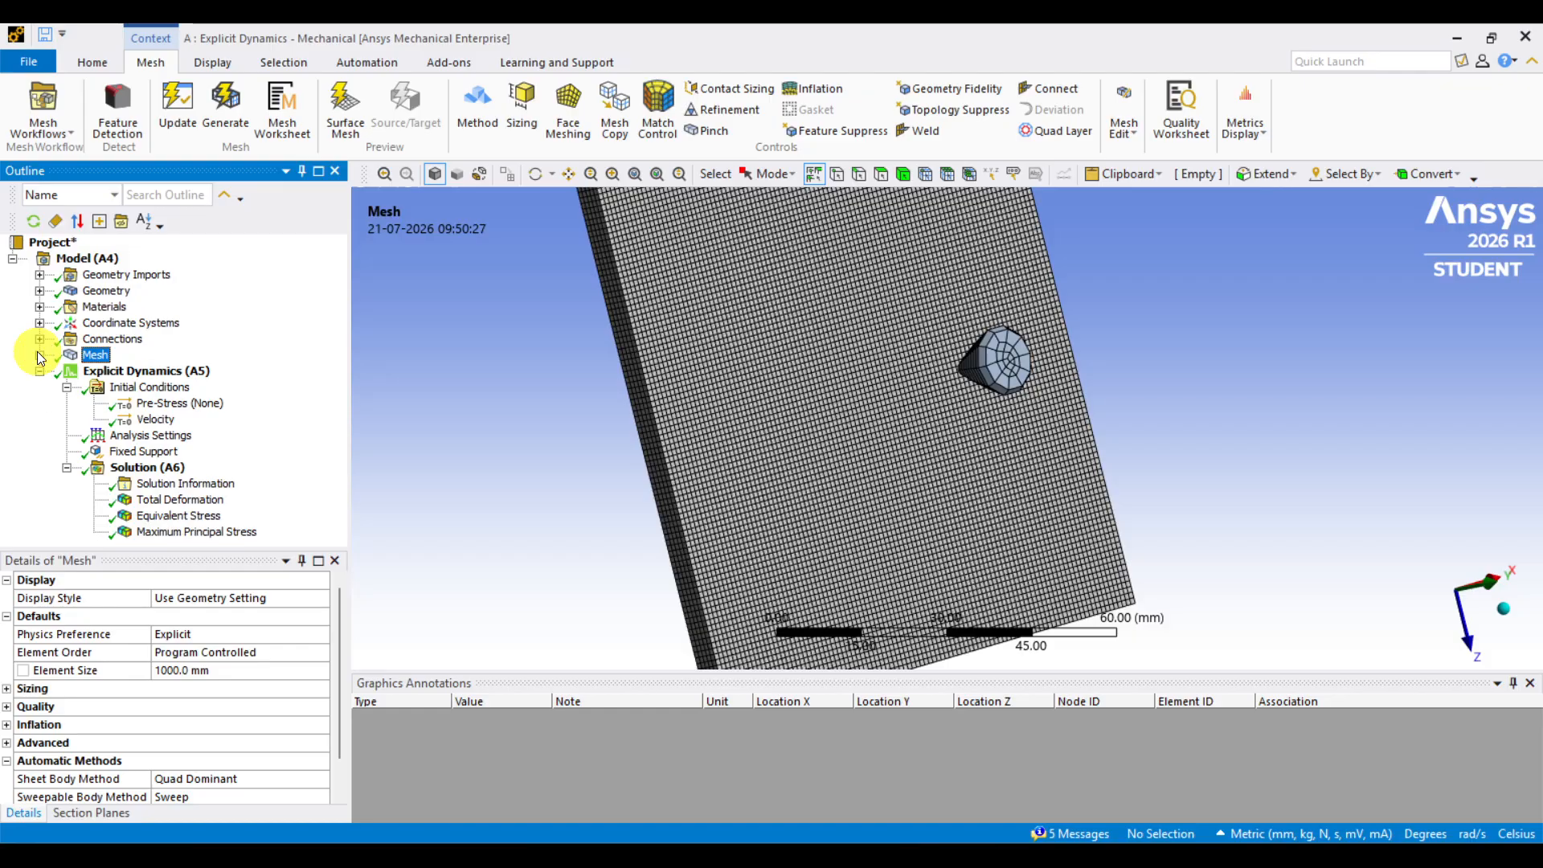
# - Look through the items that can be inserted under the Explicit Dynamics analysis and its Initial Conditions
pyautogui.click(149, 422)
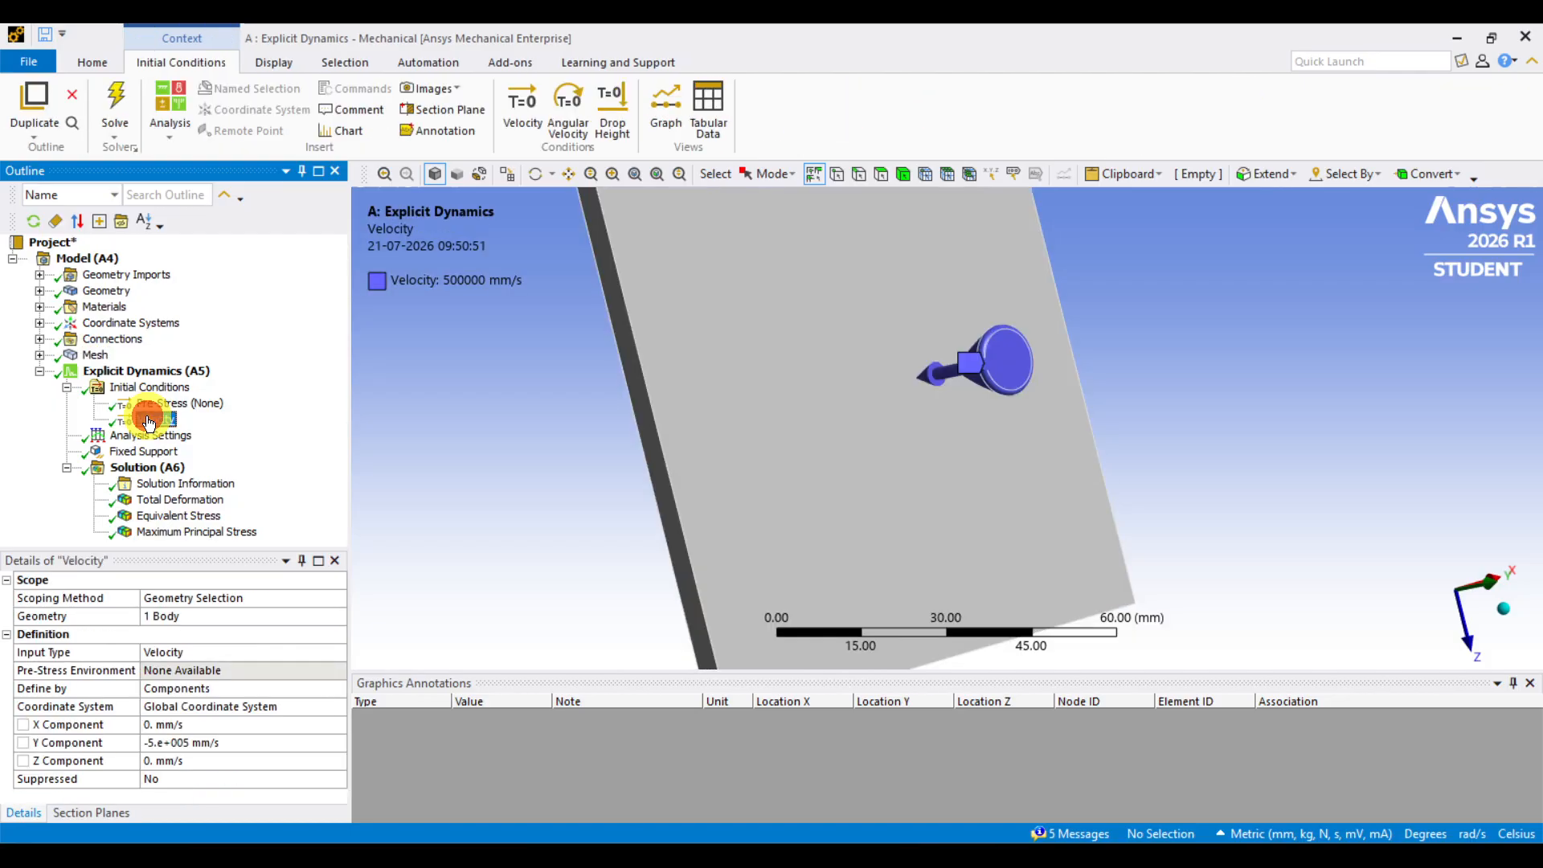
pyautogui.rightClick(149, 372)
pyautogui.moveTo(203, 387)
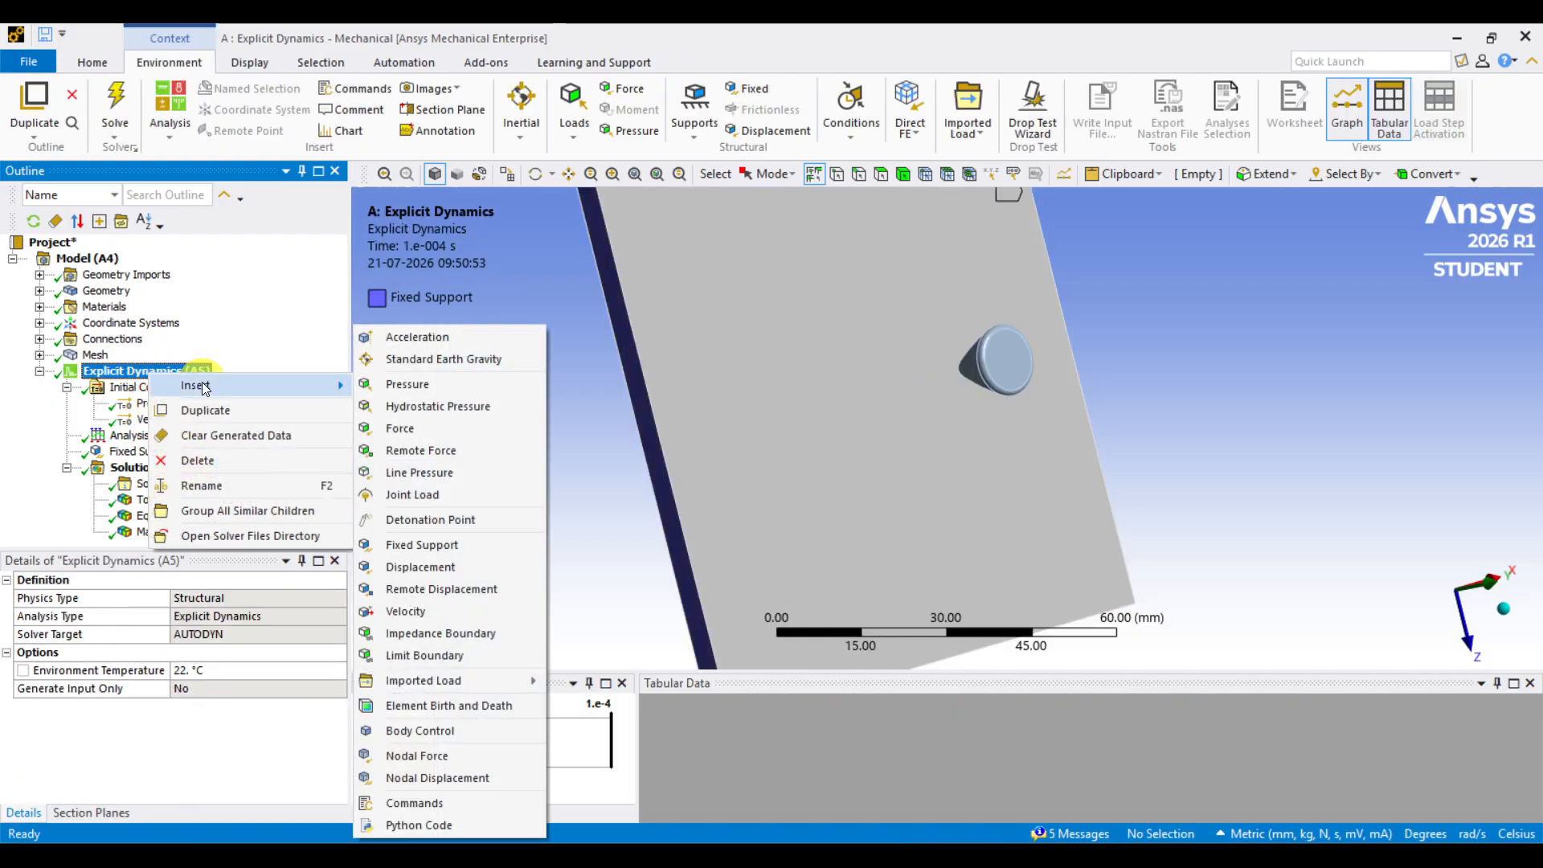
pyautogui.click(27, 485)
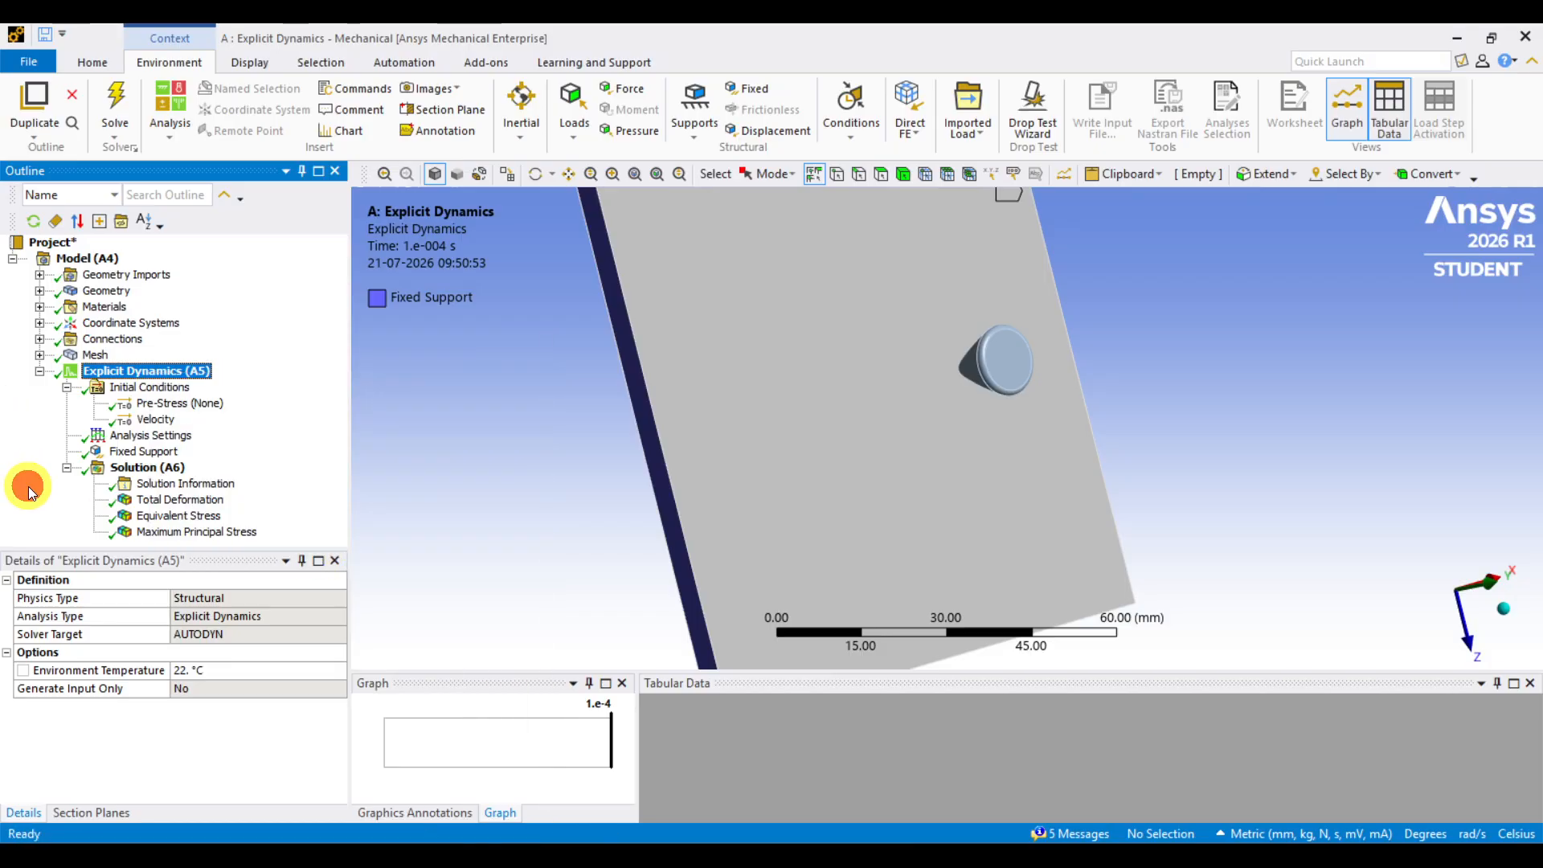
pyautogui.rightClick(128, 389)
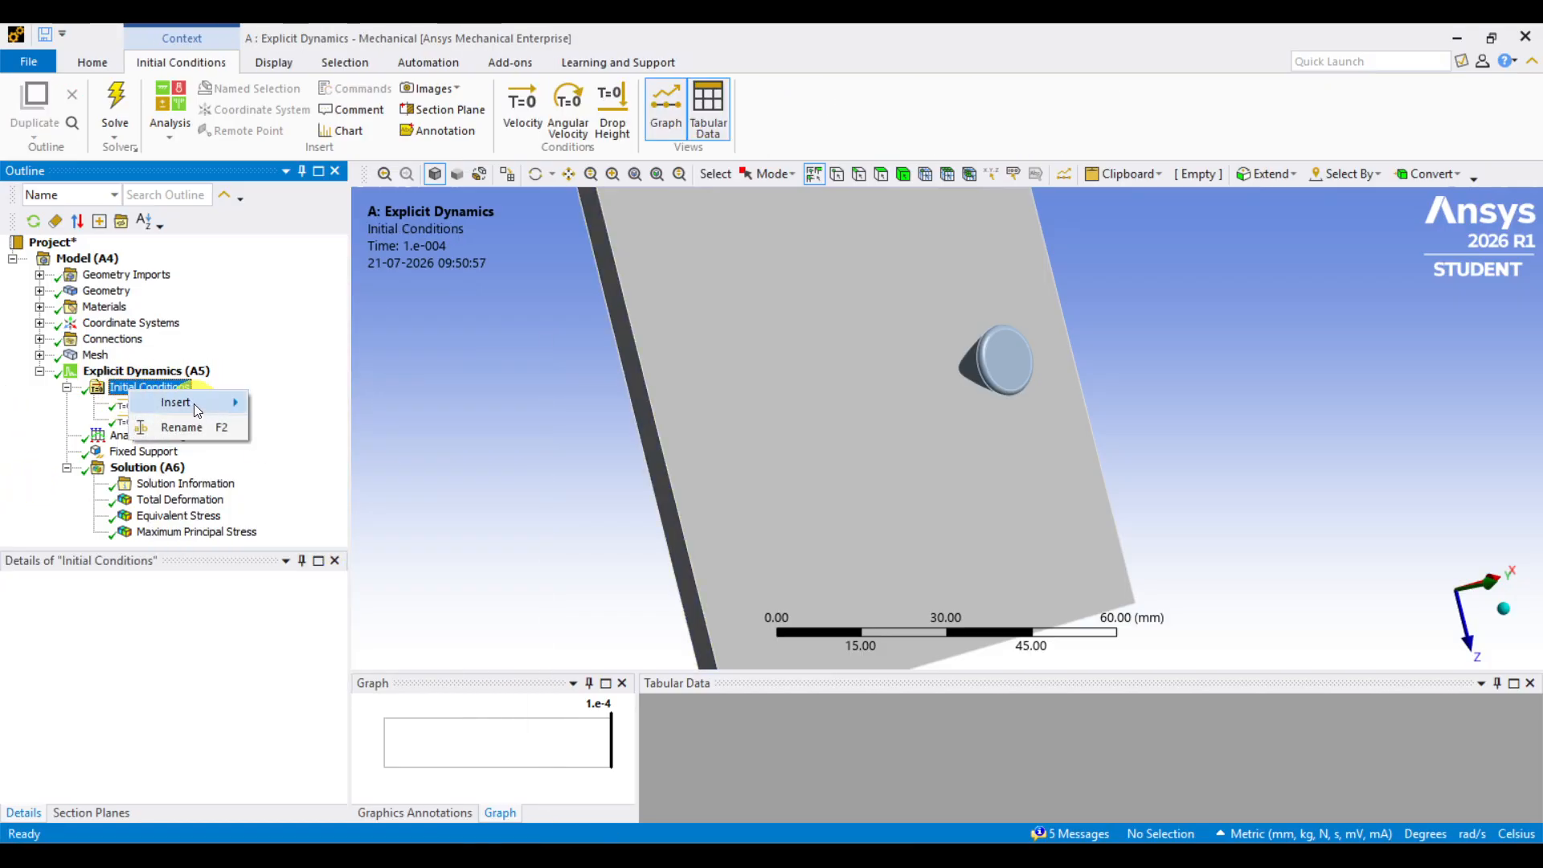
pyautogui.click(3, 466)
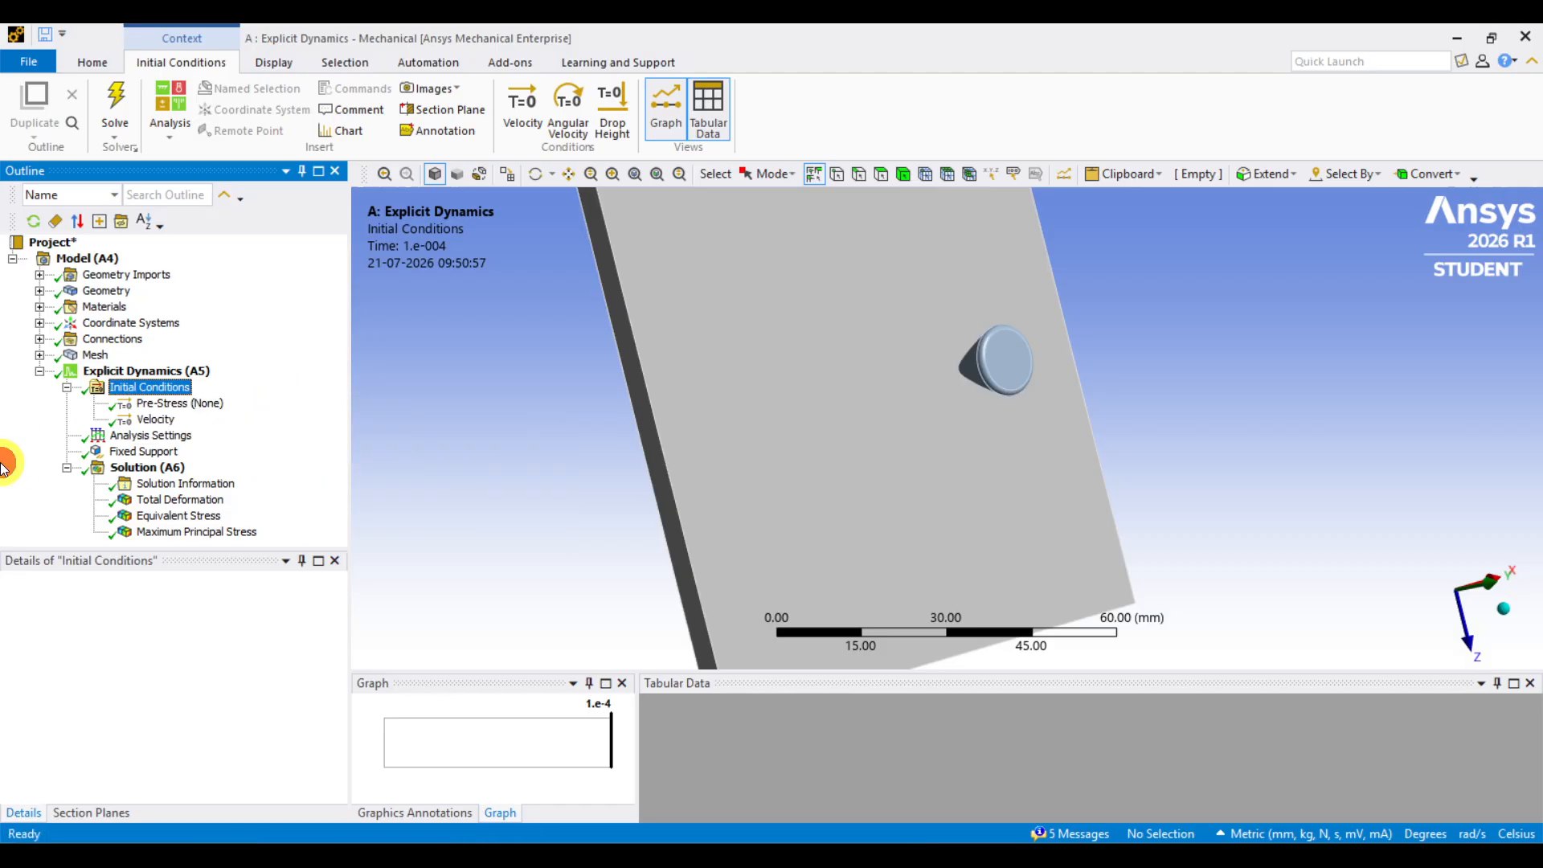
# - Open the Velocity initial condition and check which body it is scoped to
pyautogui.click(159, 423)
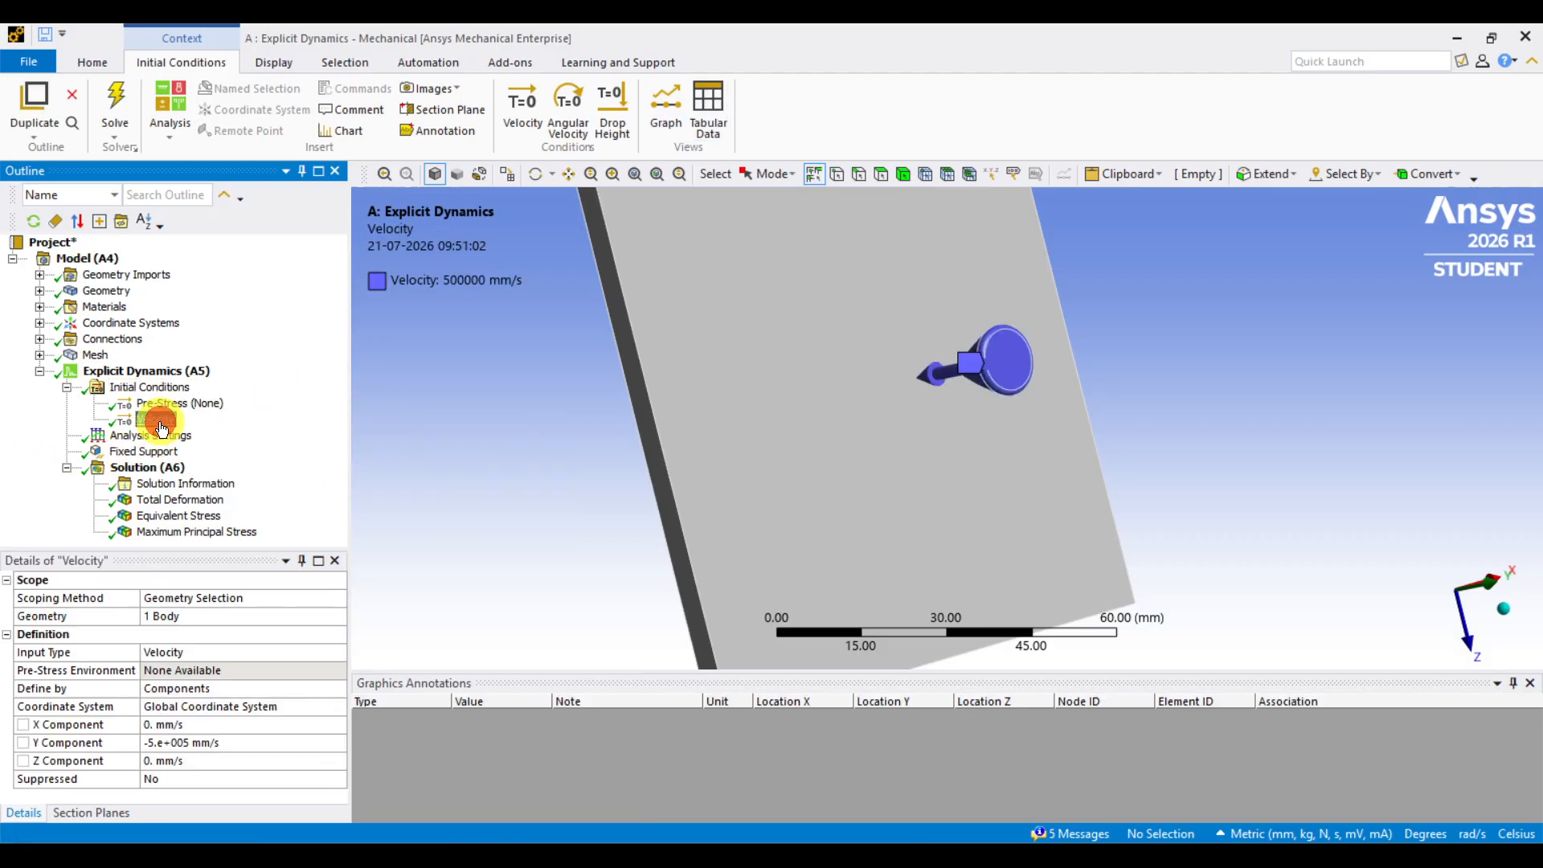
pyautogui.click(164, 618)
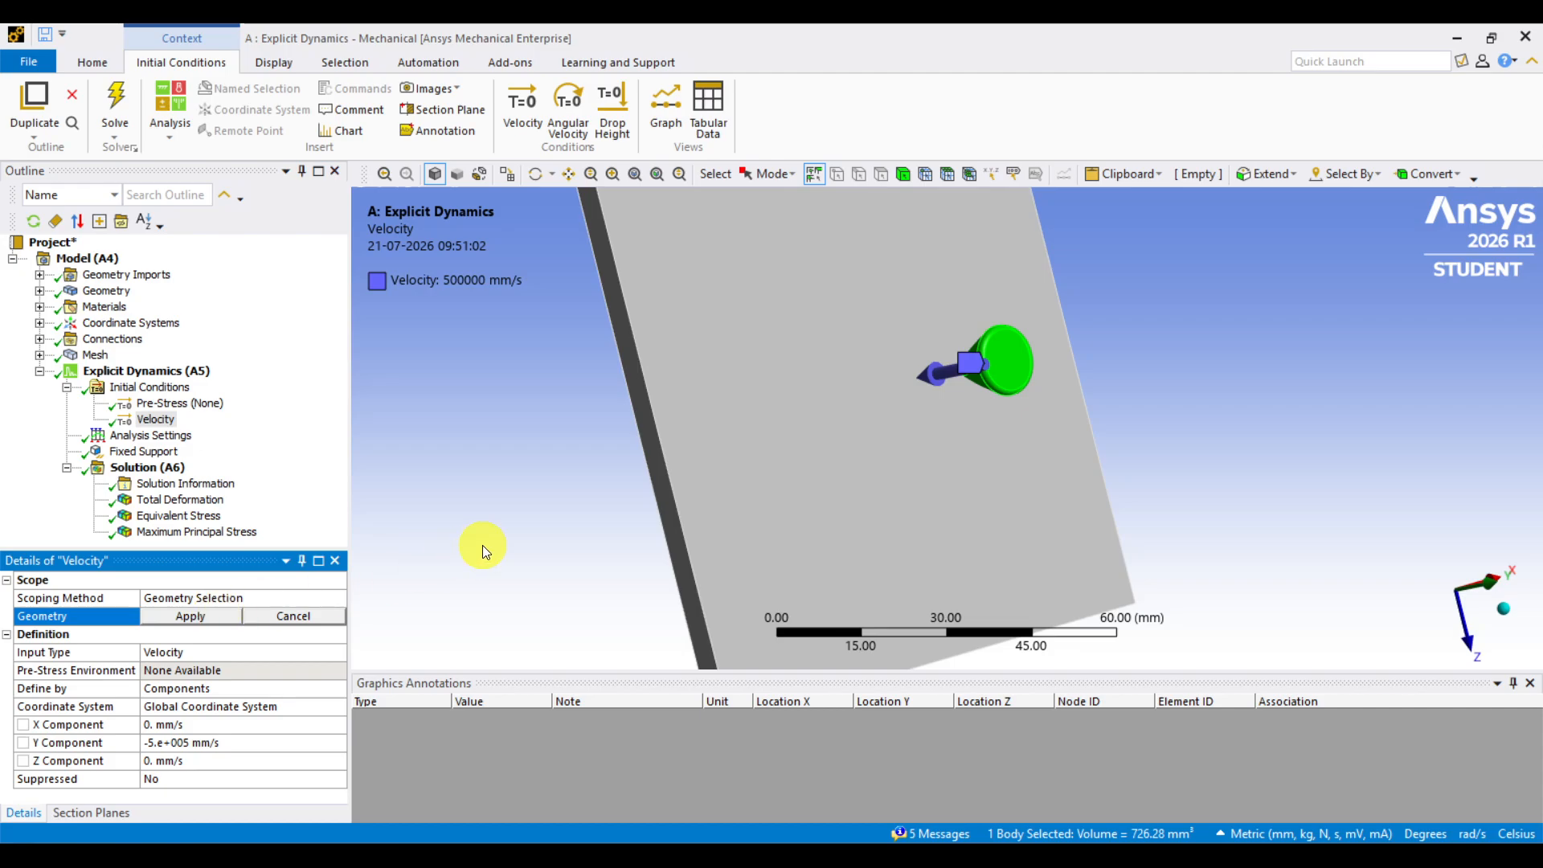
pyautogui.click(482, 544)
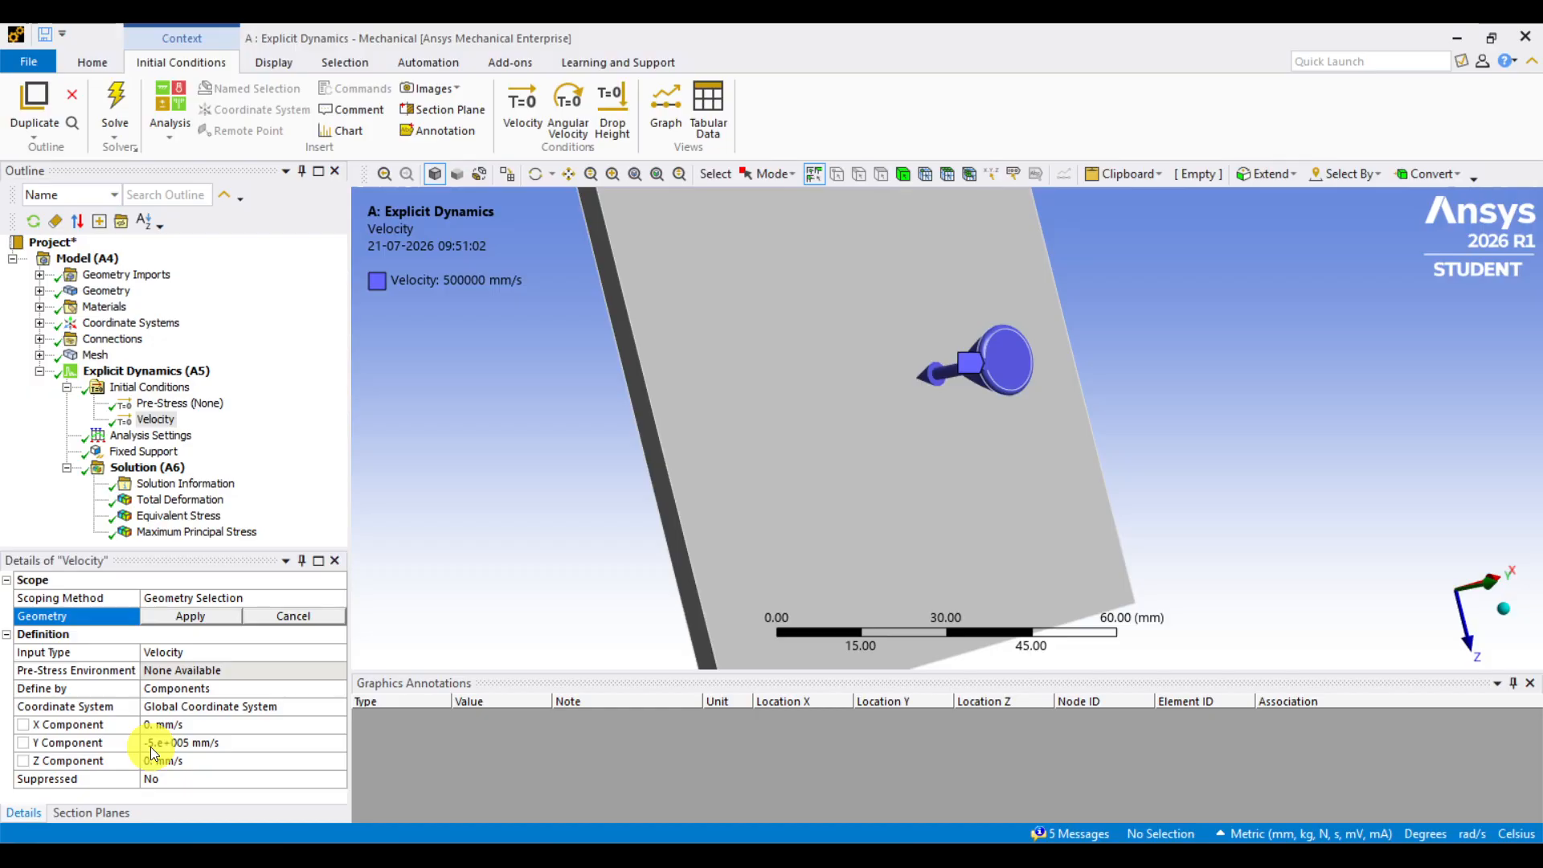
# - Check the bullet's velocity in Metric (m, kg, N, s, V, A) units and restore Metric (mm, kg, N, s, mV, mA)
pyautogui.click(1221, 833)
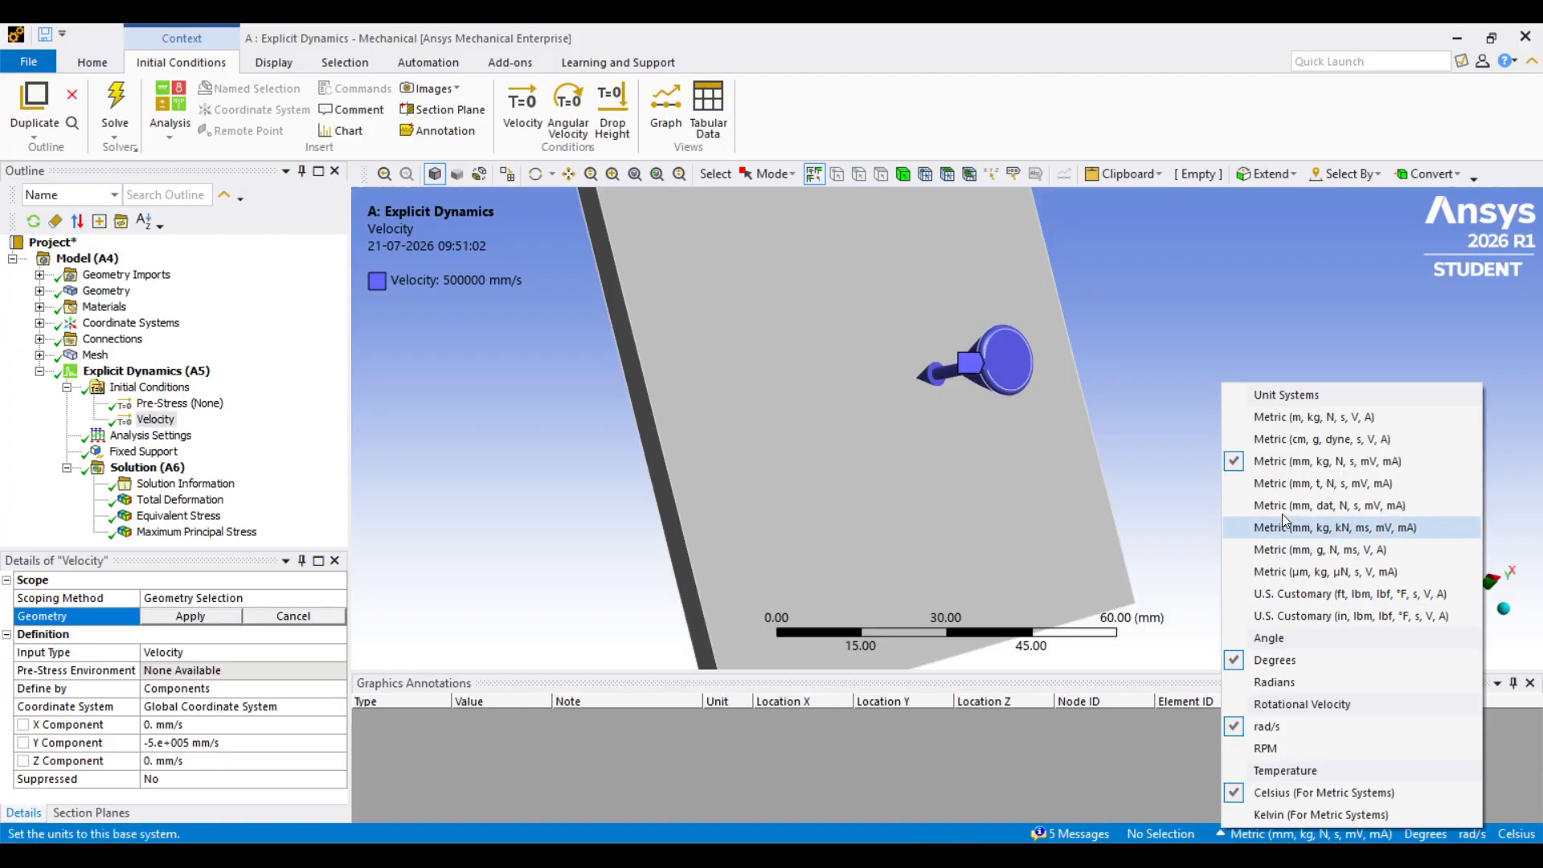
pyautogui.click(1313, 415)
pyautogui.click(156, 748)
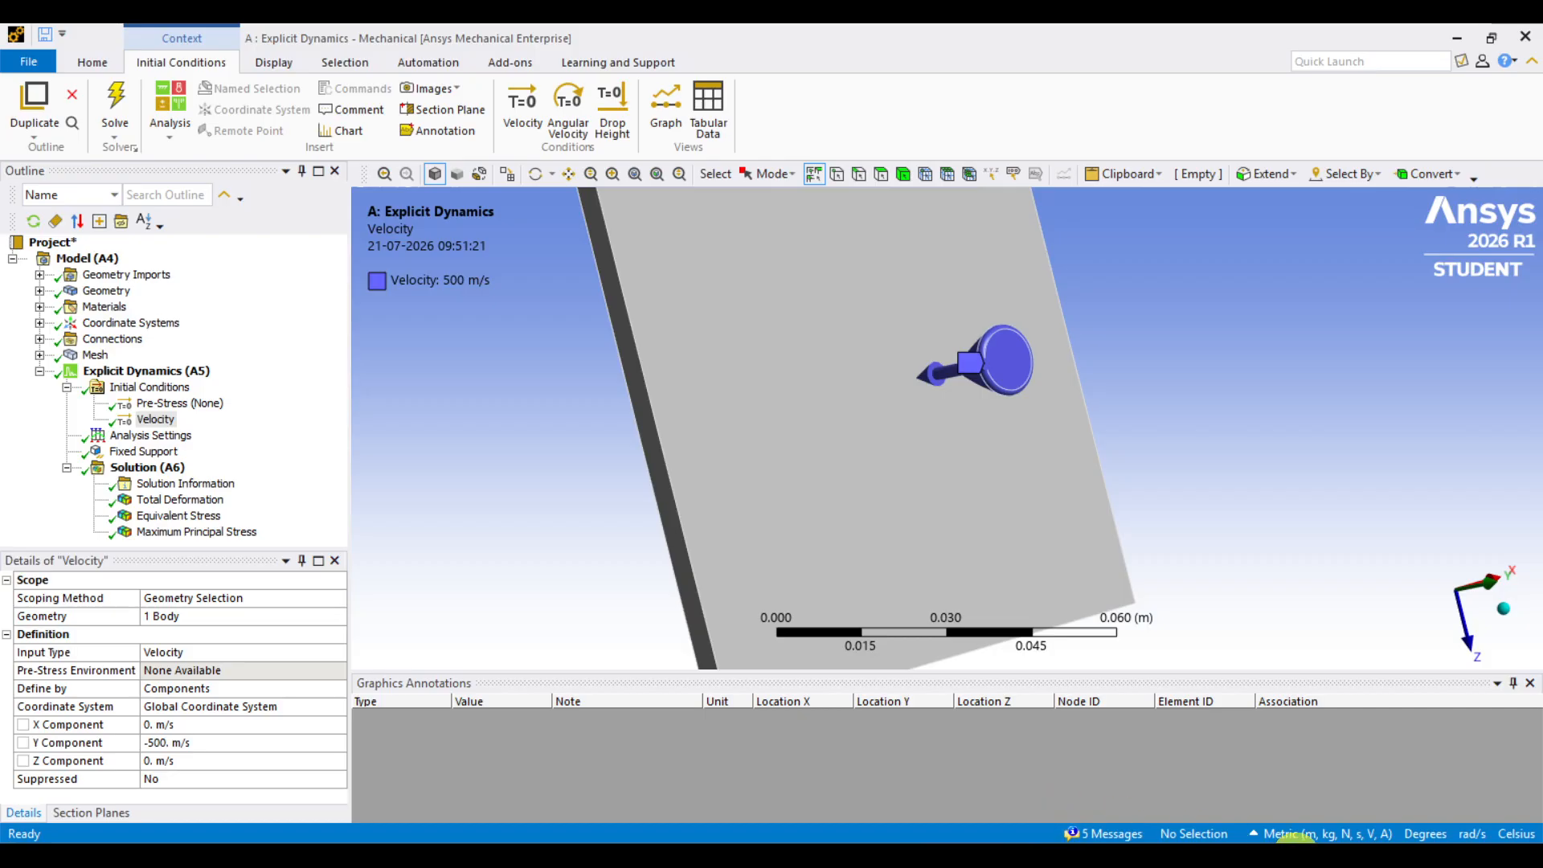
pyautogui.click(1255, 836)
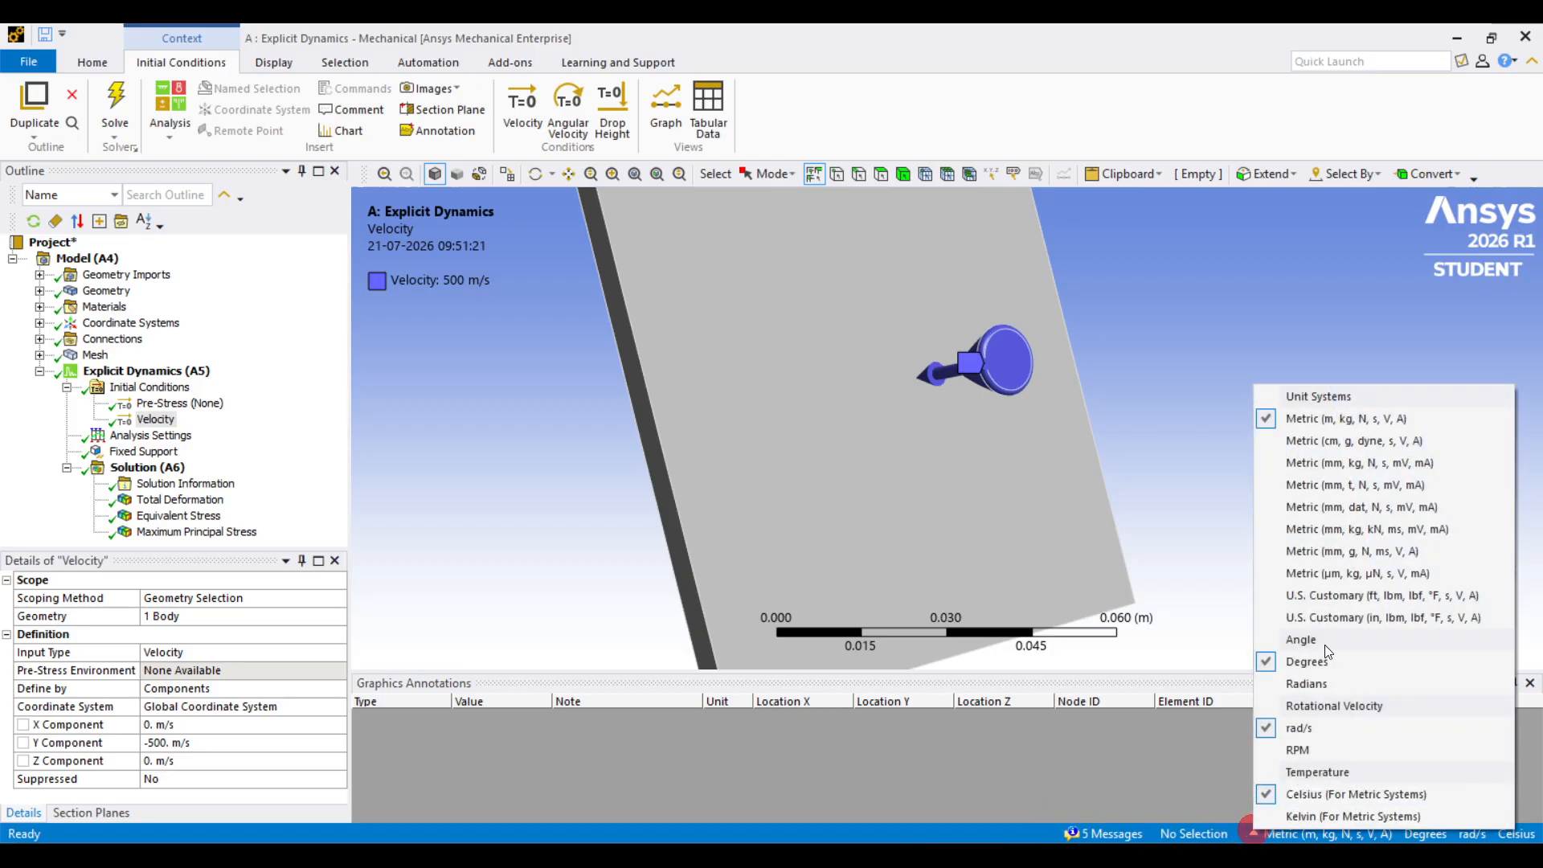
pyautogui.click(1347, 466)
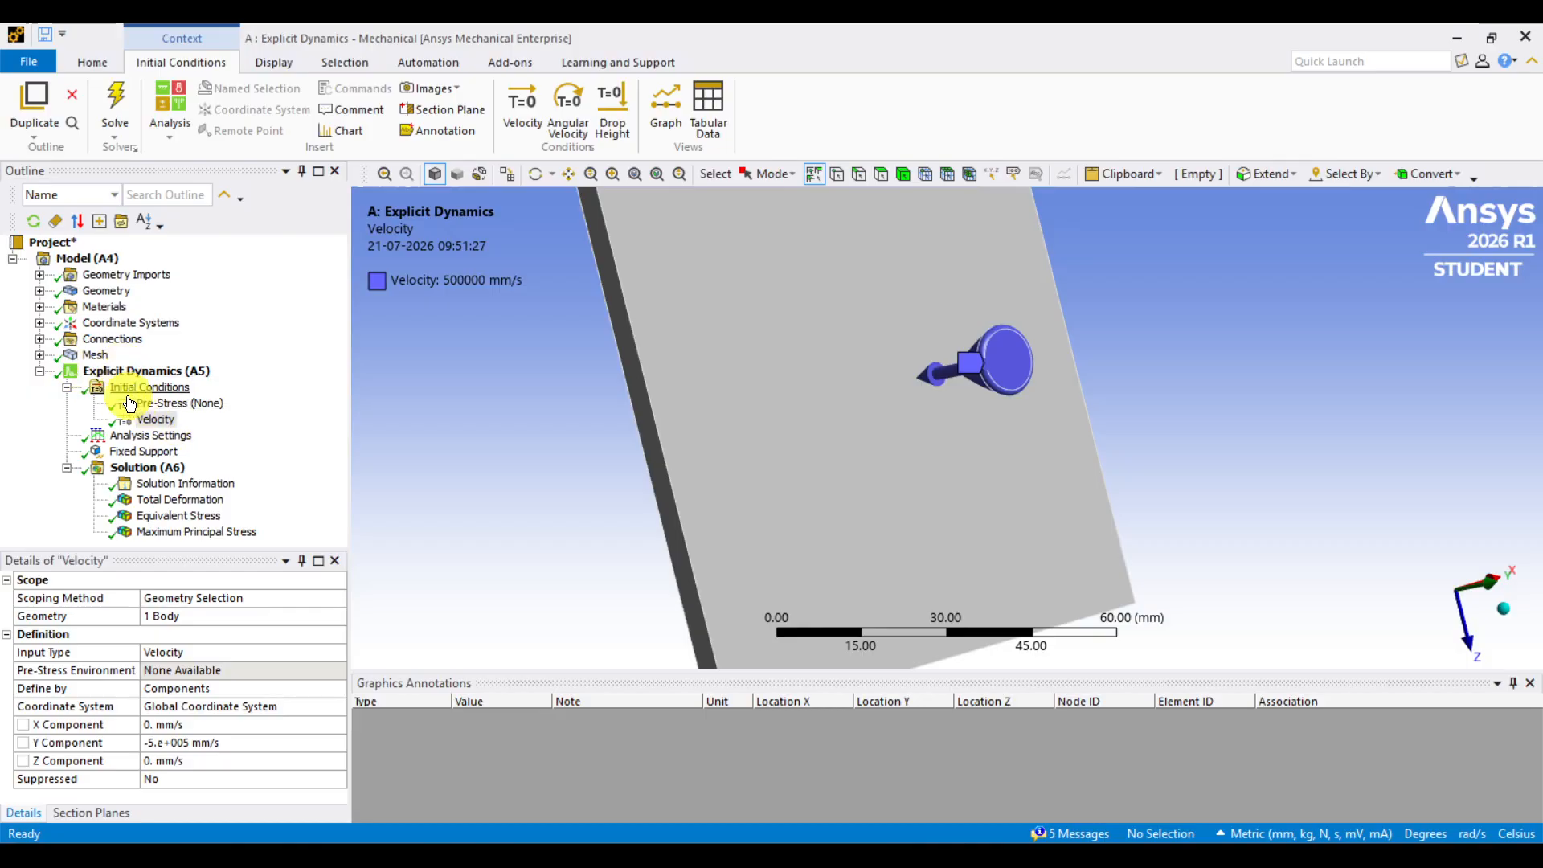
# - Open the Fixed Support and examine its faces around the edges of the plate
pyautogui.click(143, 451)
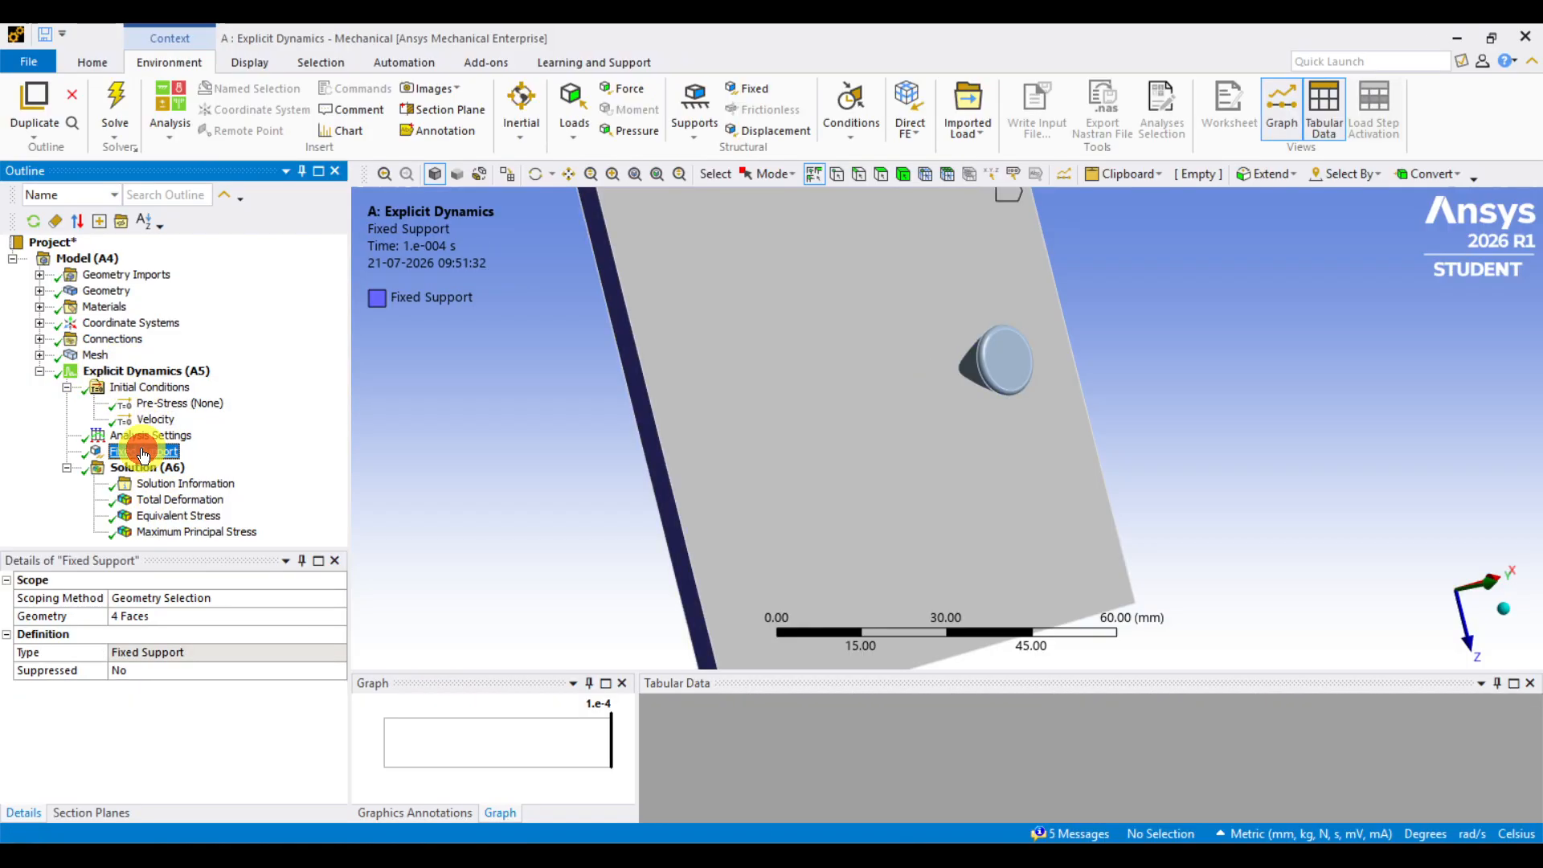
pyautogui.scroll(4, 480, 421)
pyautogui.scroll(-8, 481, 421)
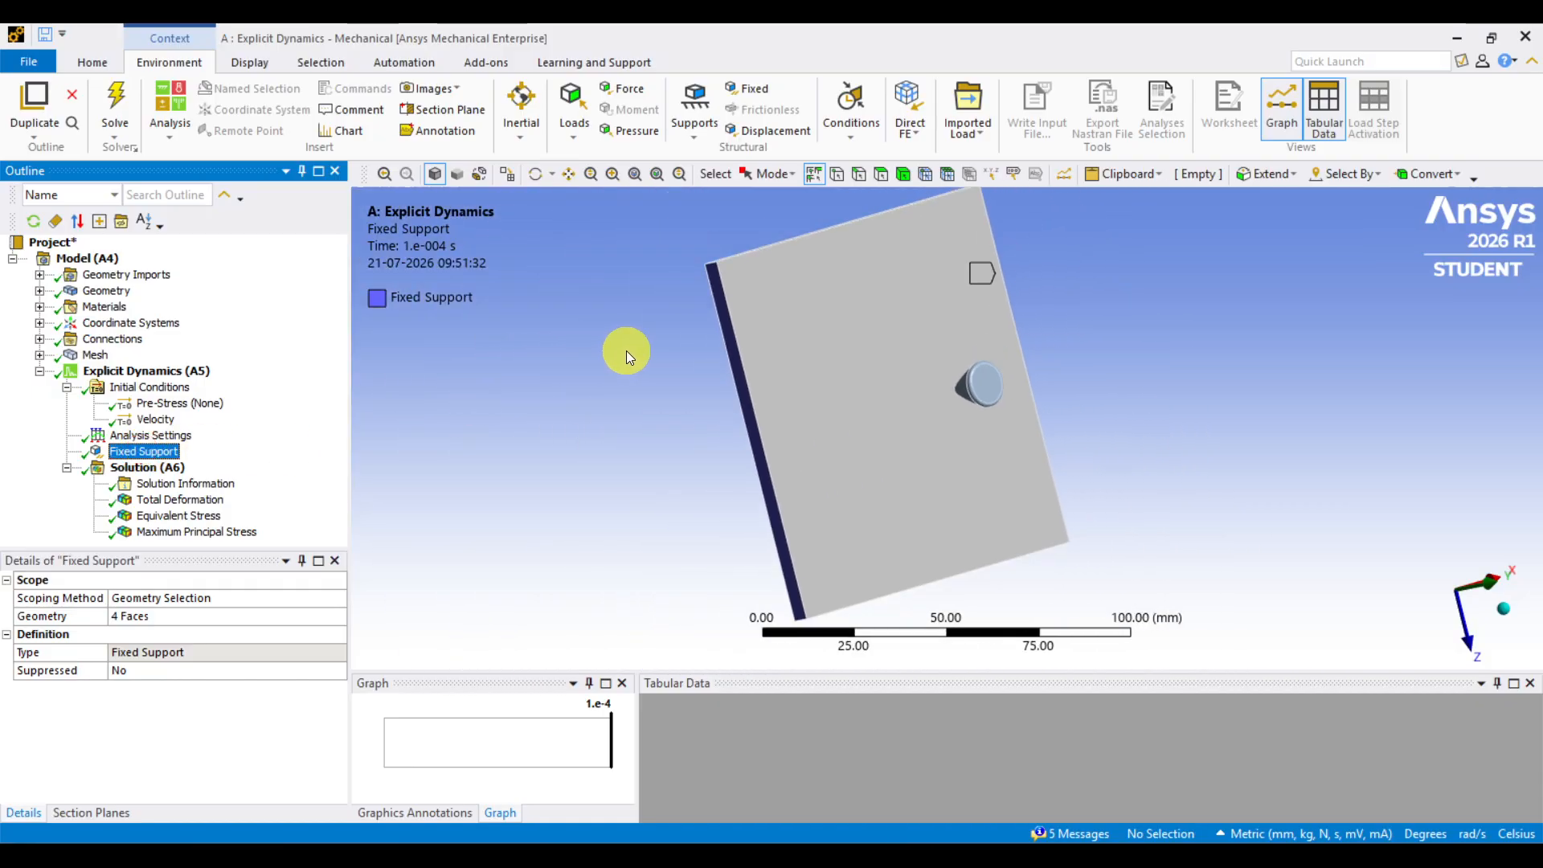
pyautogui.moveTo(648, 363); pyautogui.dragTo(880, 615, button='middle')
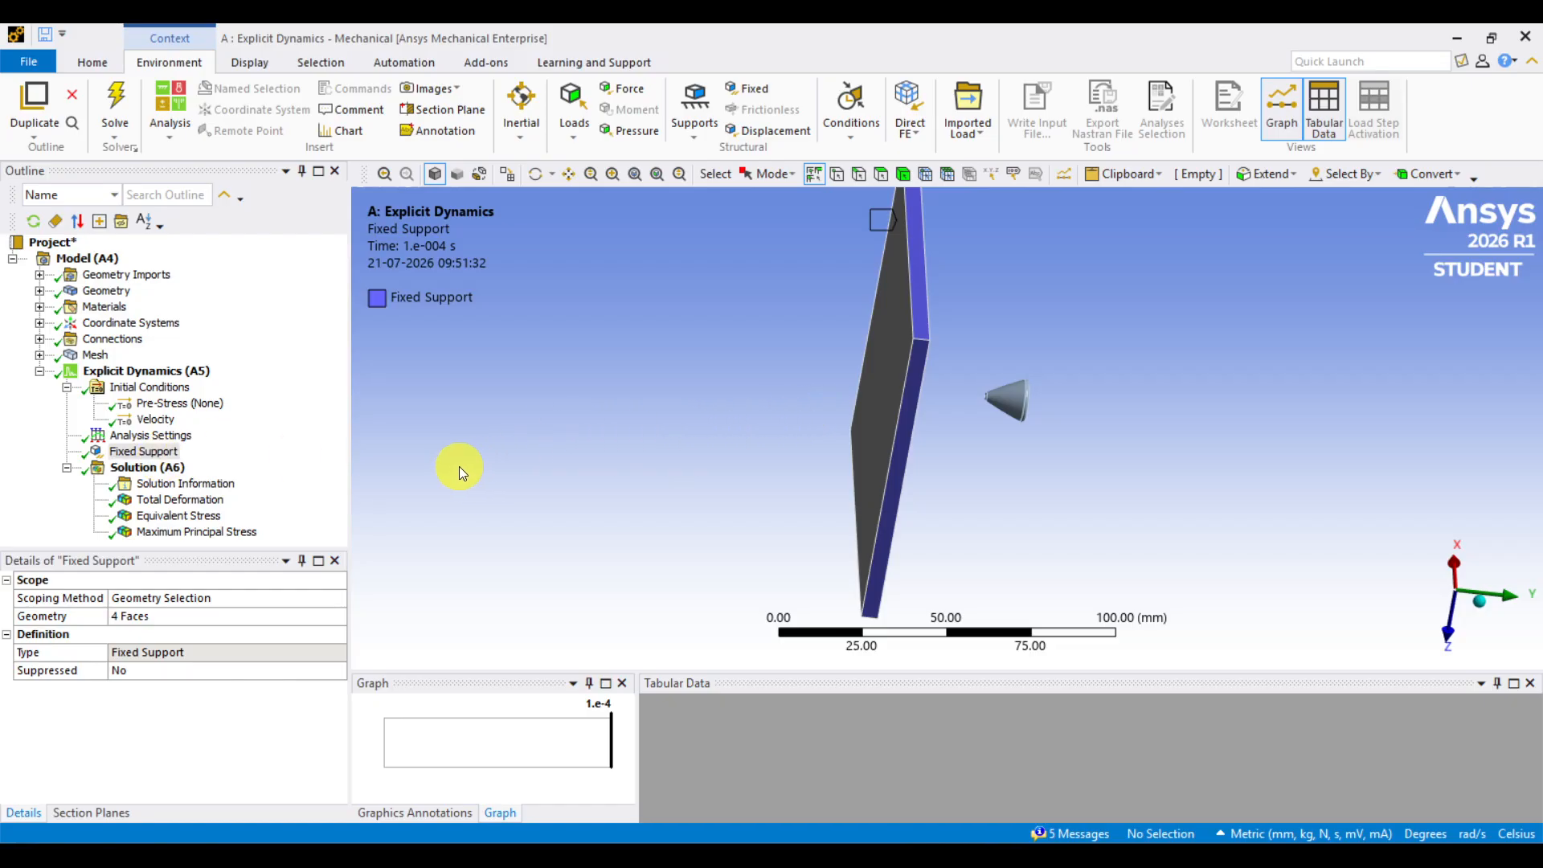
# - Open the Analysis Settings and enlarge the details area to review the step and solver controls
pyautogui.click(163, 438)
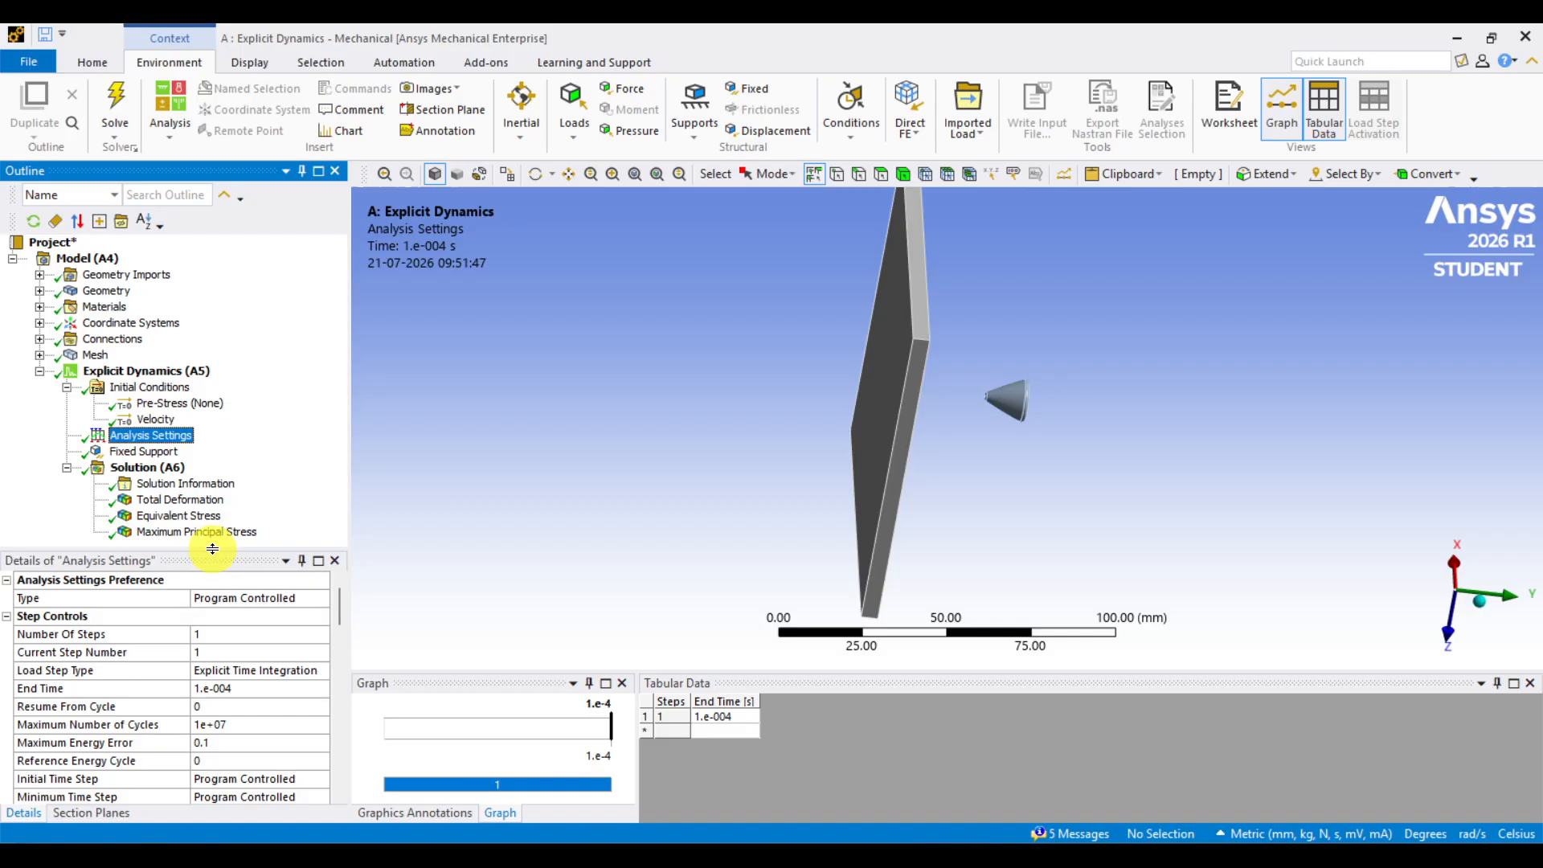
pyautogui.moveTo(213, 552); pyautogui.dragTo(212, 361)
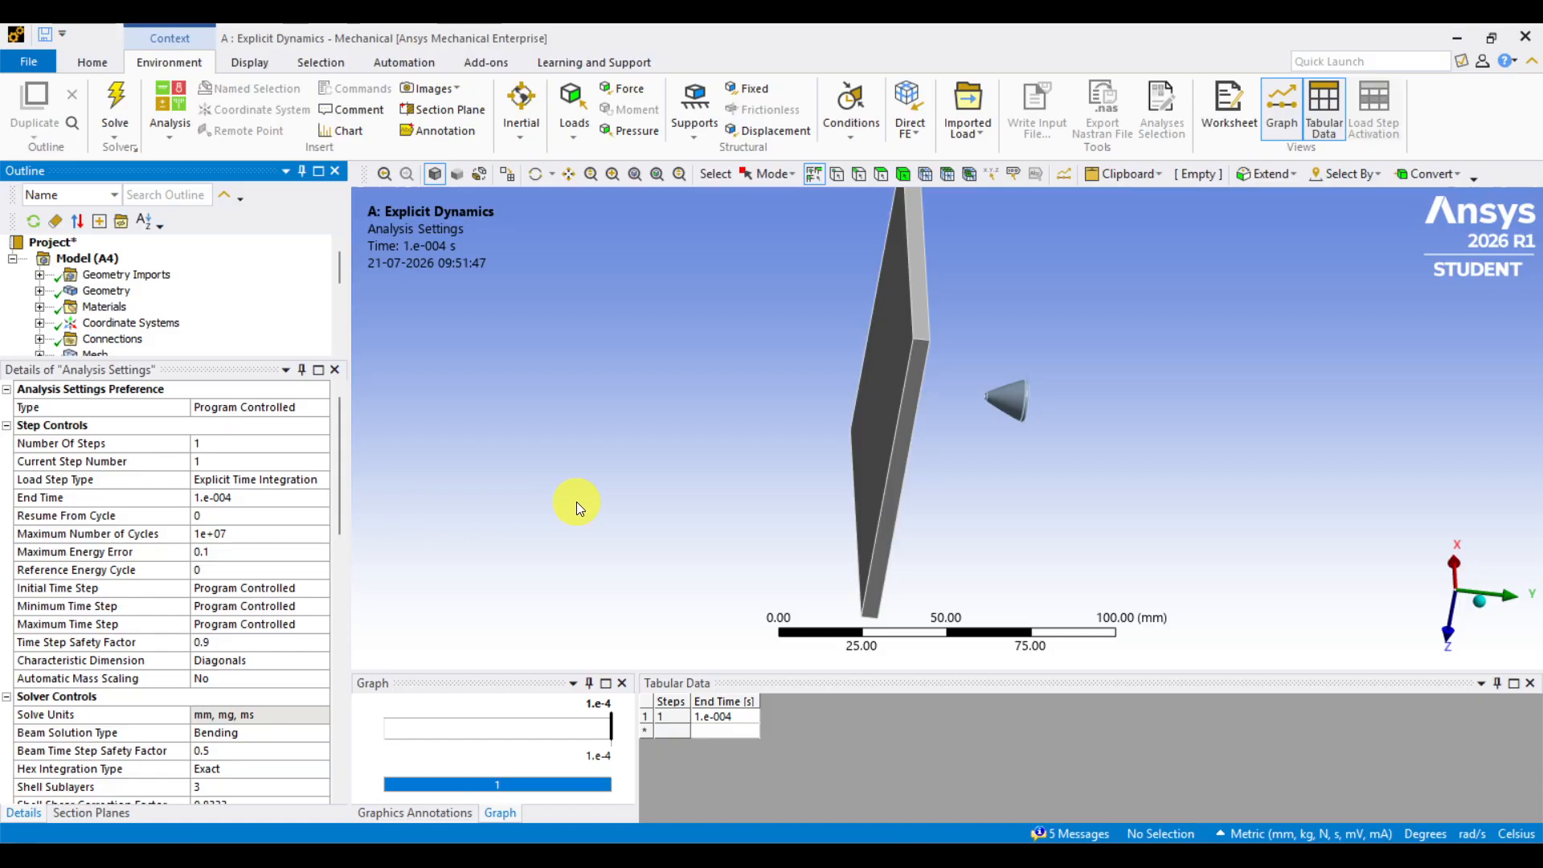
pyautogui.moveTo(1181, 430); pyautogui.dragTo(1140, 431, button='middle')
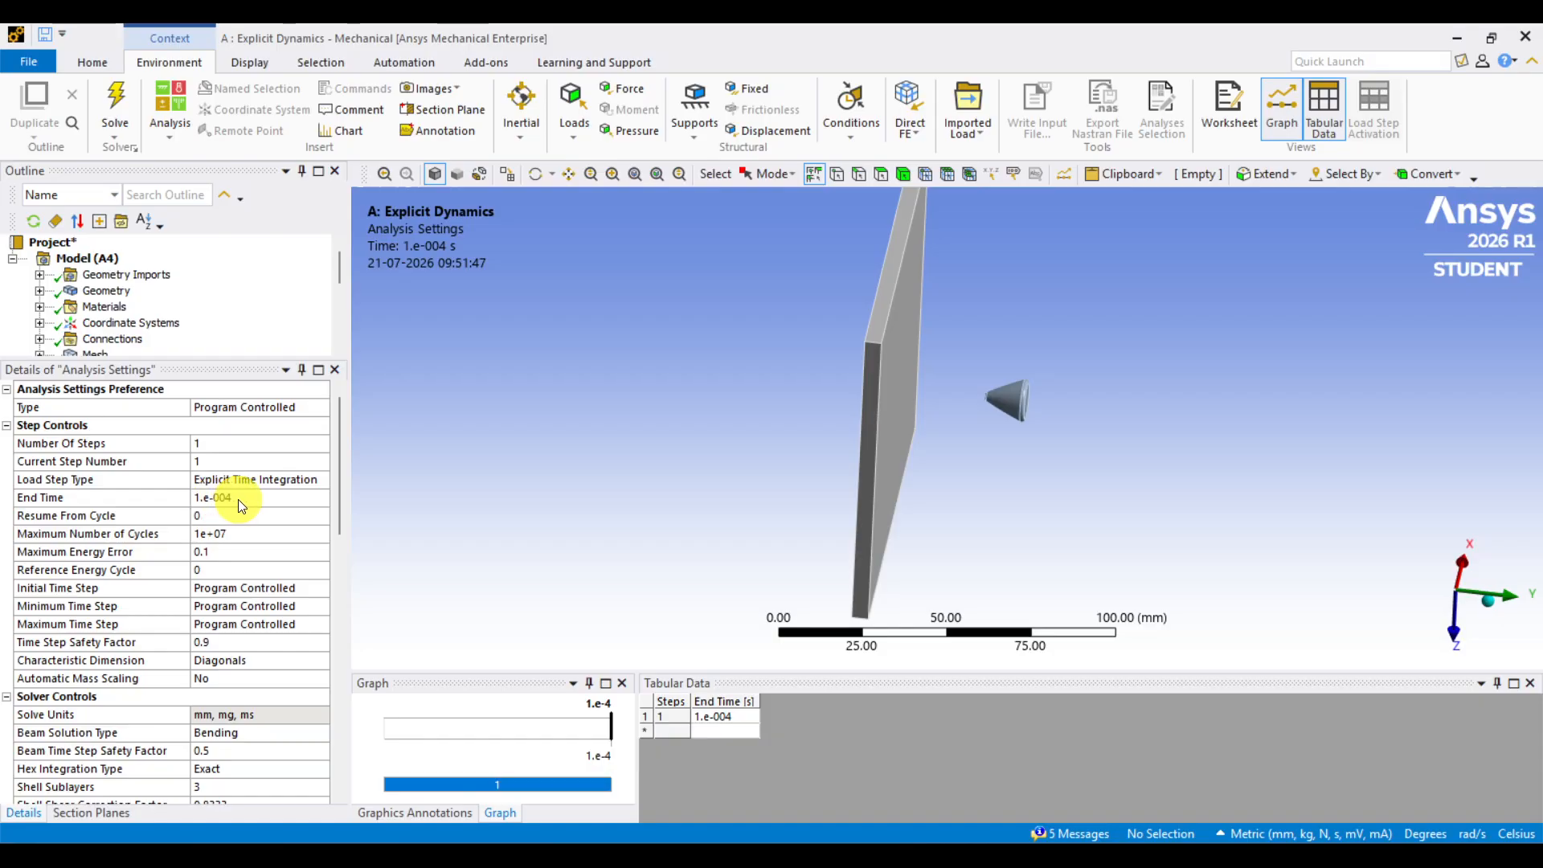
pyautogui.moveTo(1228, 447); pyautogui.dragTo(929, 402, button='middle')
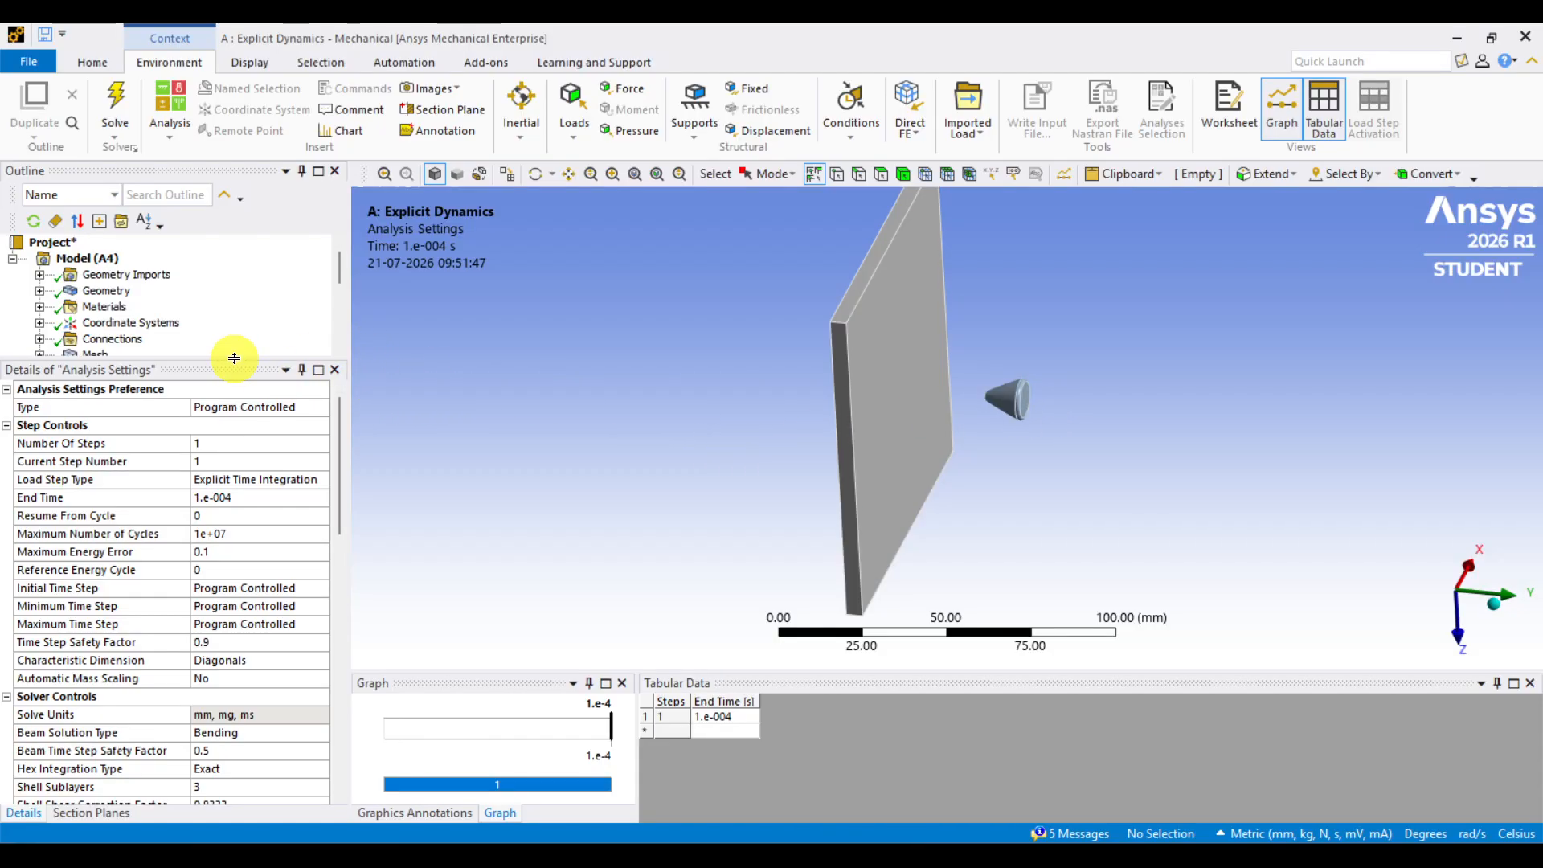
# - Select the Solution and look through the result types available to insert, such as deformation, strain and stress
pyautogui.moveTo(233, 358); pyautogui.dragTo(233, 463)
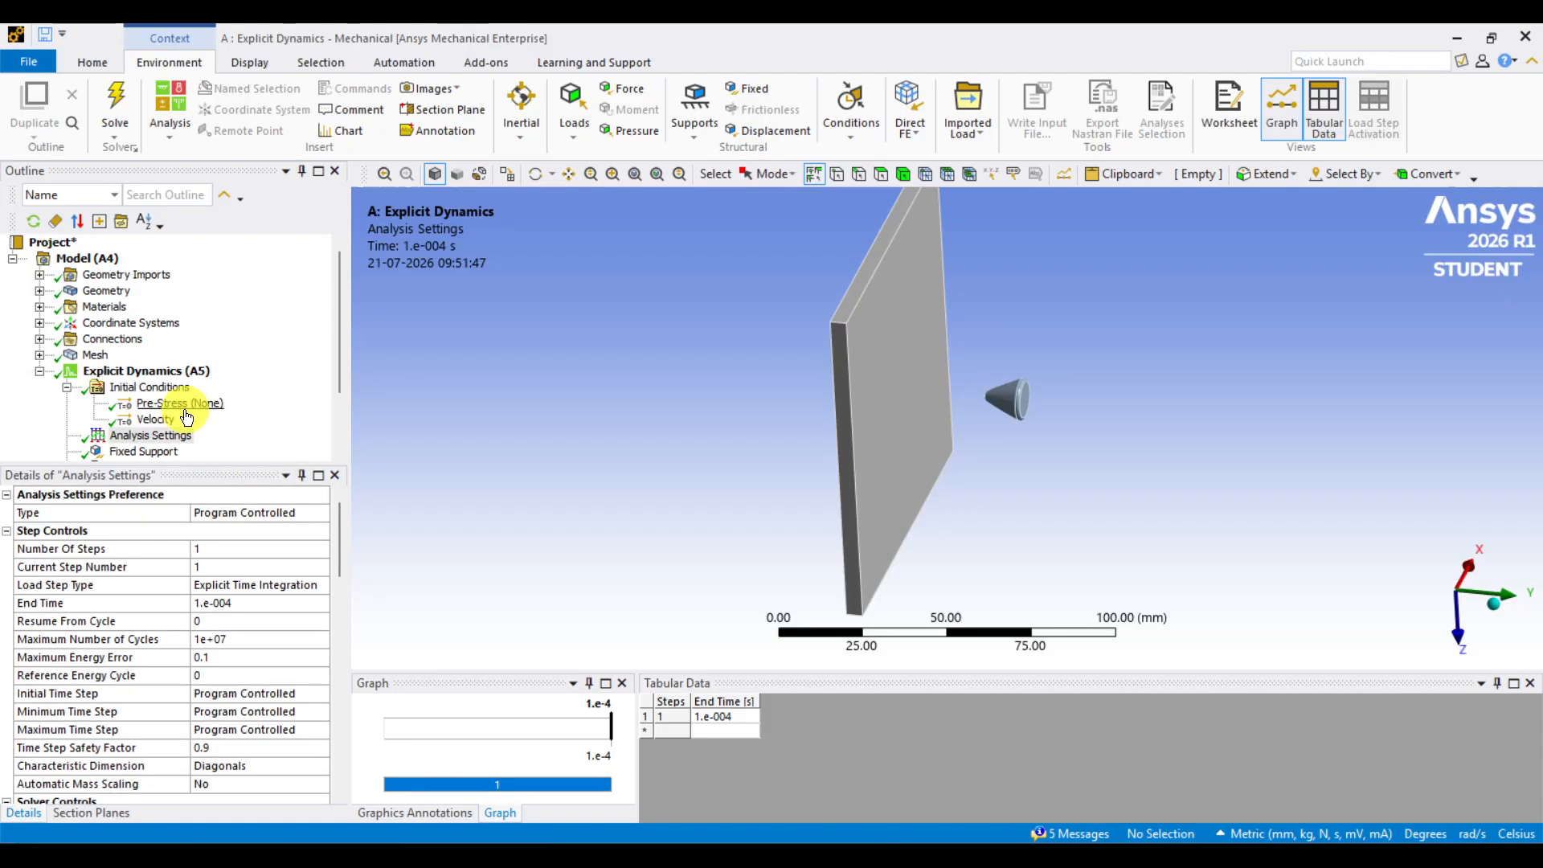
pyautogui.scroll(-1, 187, 402)
pyautogui.click(148, 421)
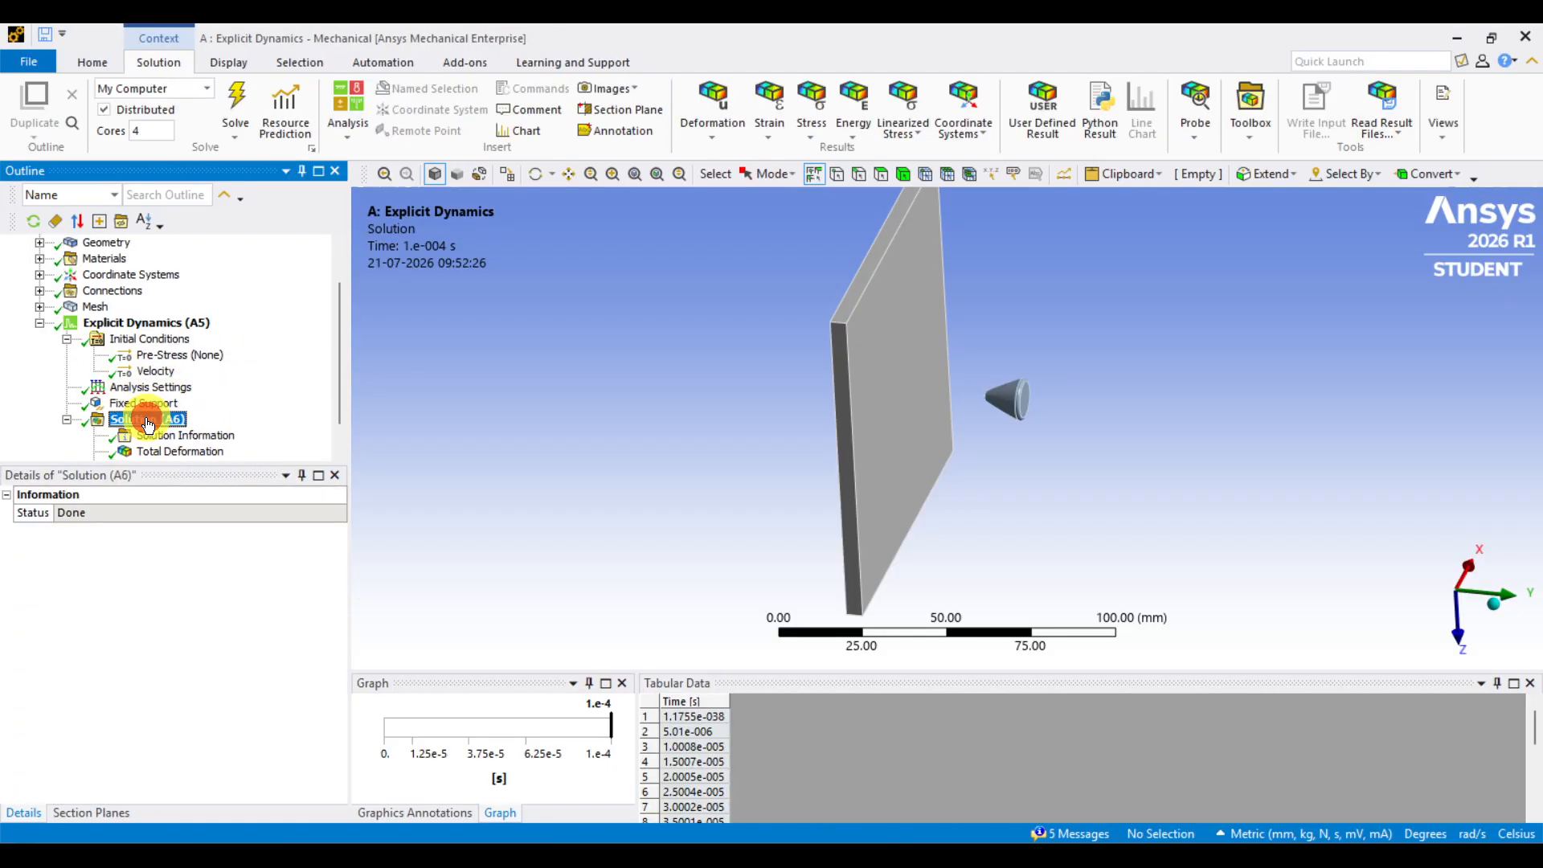
pyautogui.rightClick(149, 424)
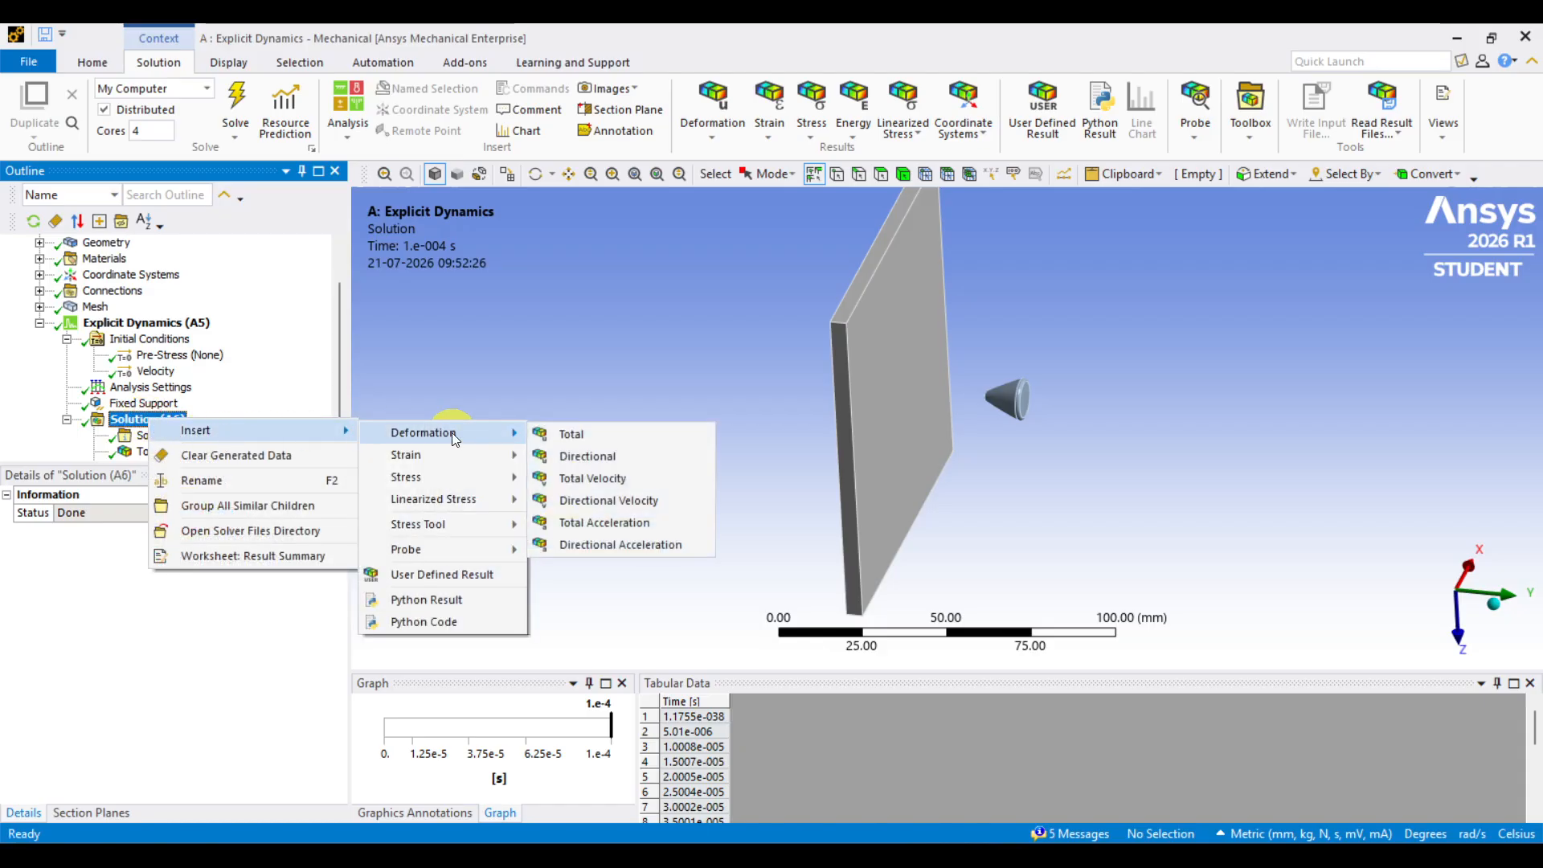
pyautogui.moveTo(426, 476)
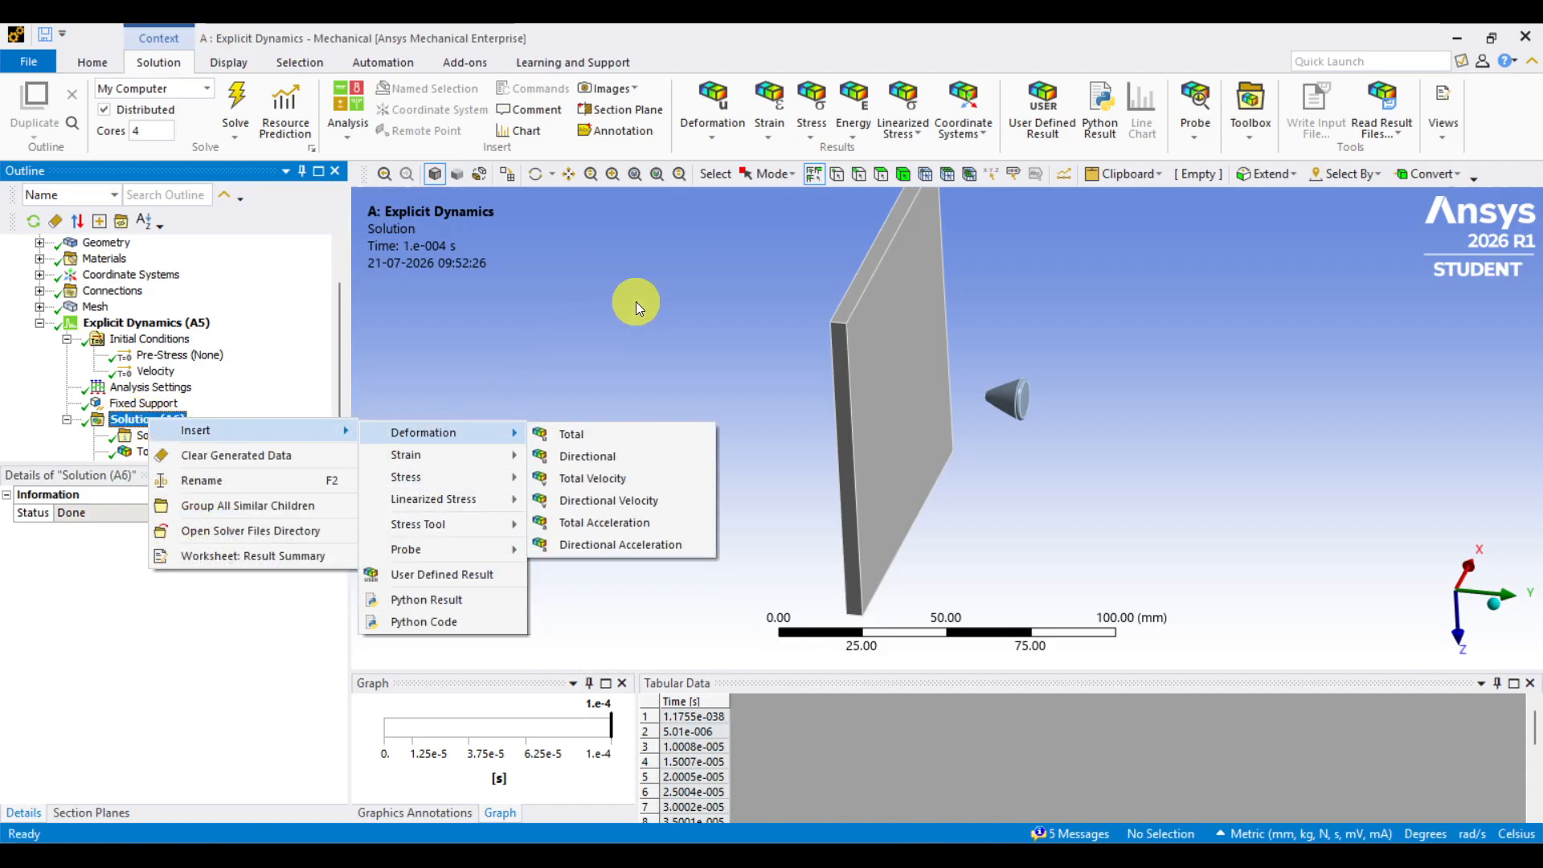
pyautogui.click(589, 370)
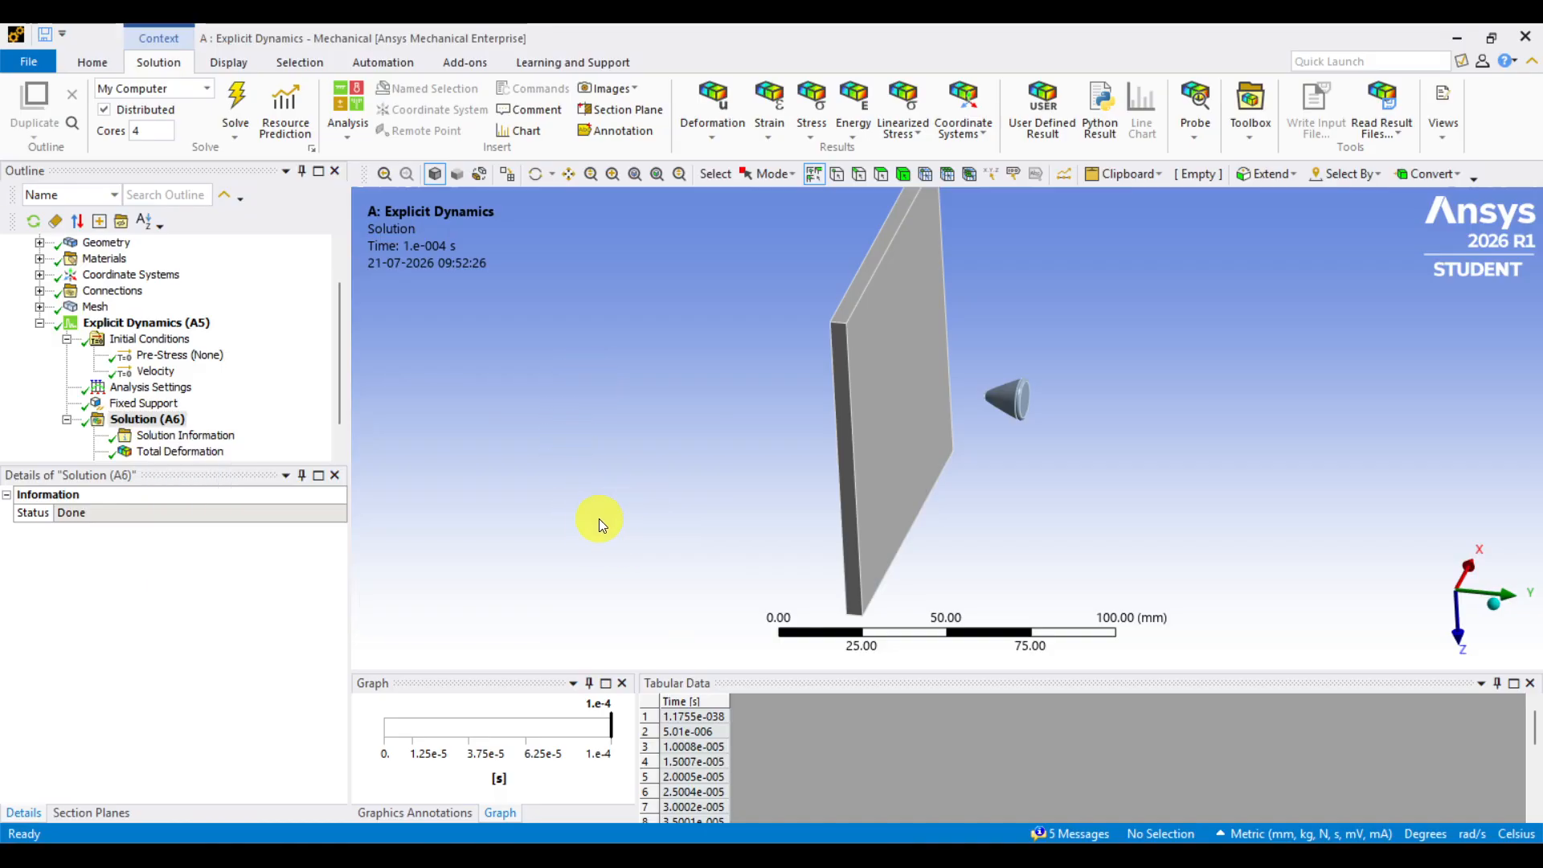
# - Open the Equivalent Stress result and examine its contours on both plate faces, finishing with a view along the Y axis
pyautogui.moveTo(600, 518); pyautogui.dragTo(785, 493, button='middle')
pyautogui.moveTo(205, 463); pyautogui.dragTo(206, 552)
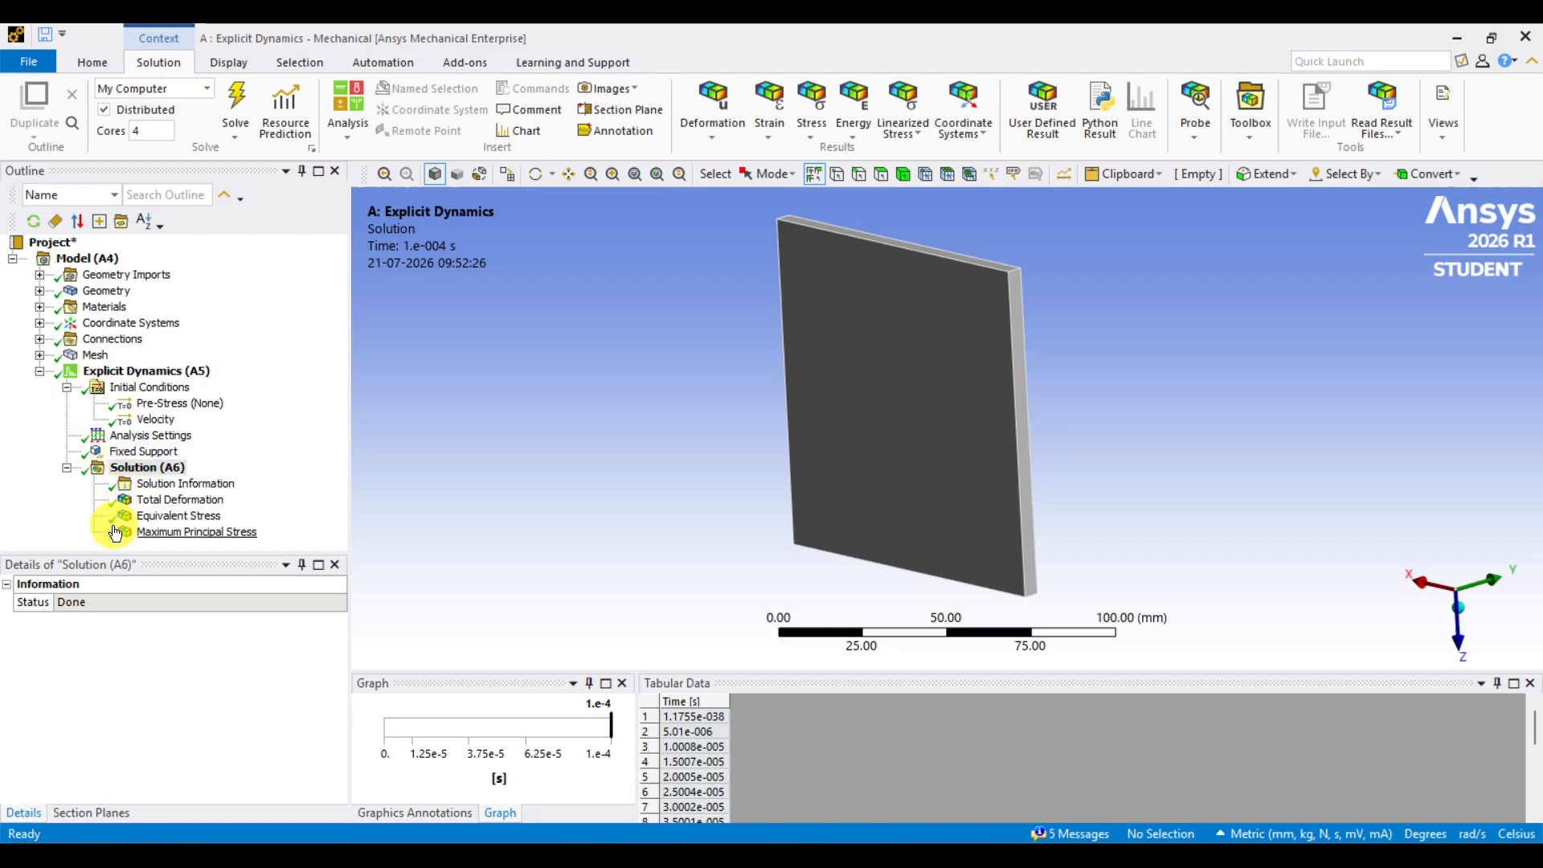
pyautogui.moveTo(1177, 404); pyautogui.dragTo(1009, 397, button='middle')
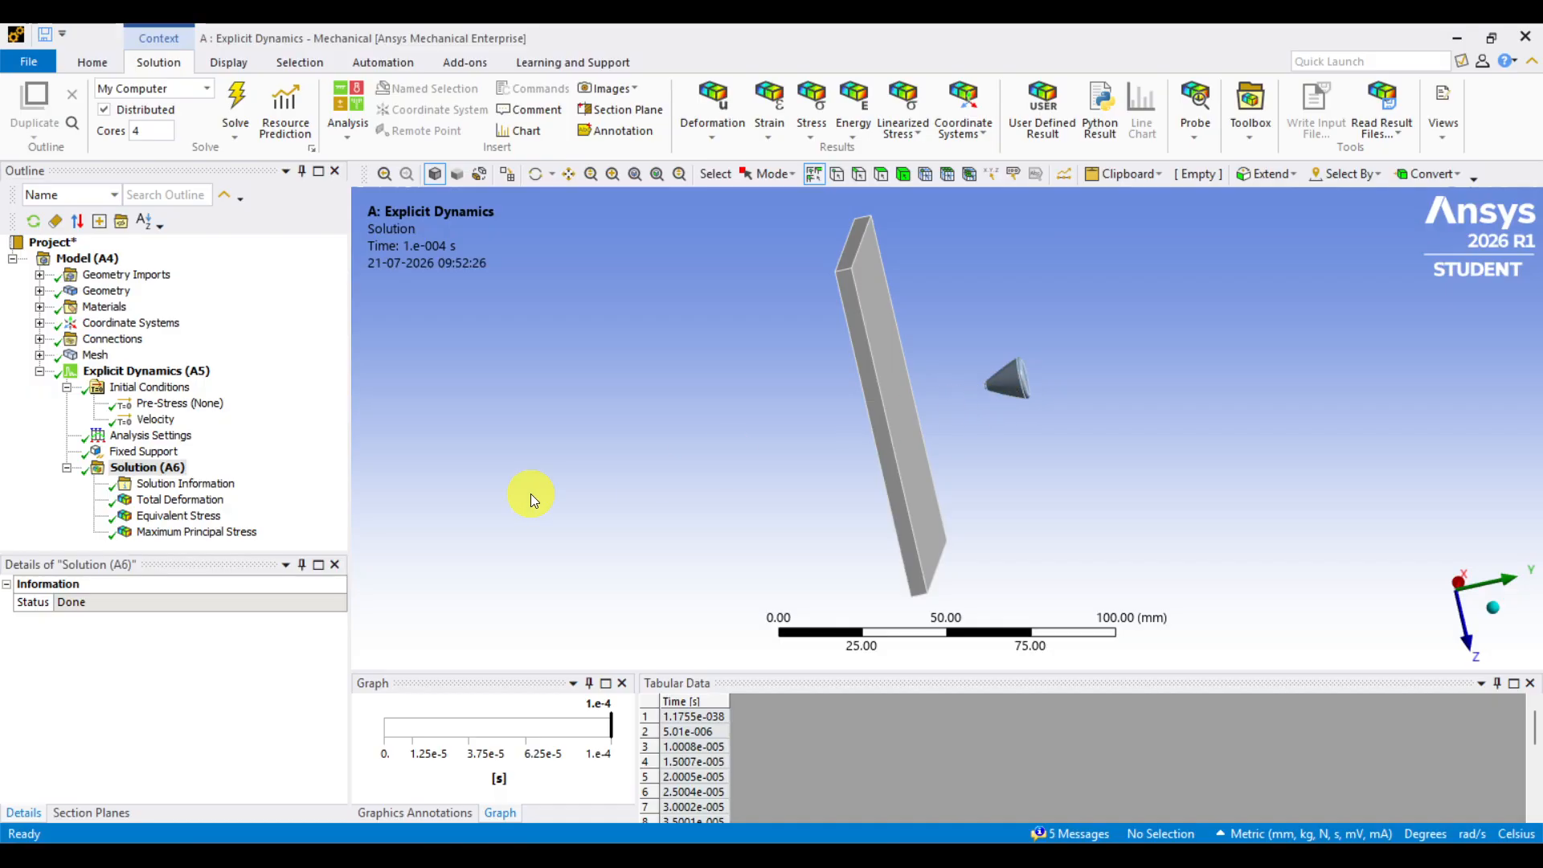
pyautogui.click(238, 515)
pyautogui.moveTo(938, 475); pyautogui.dragTo(1382, 537, button='middle')
pyautogui.moveTo(1291, 591); pyautogui.dragTo(1313, 591, button='middle')
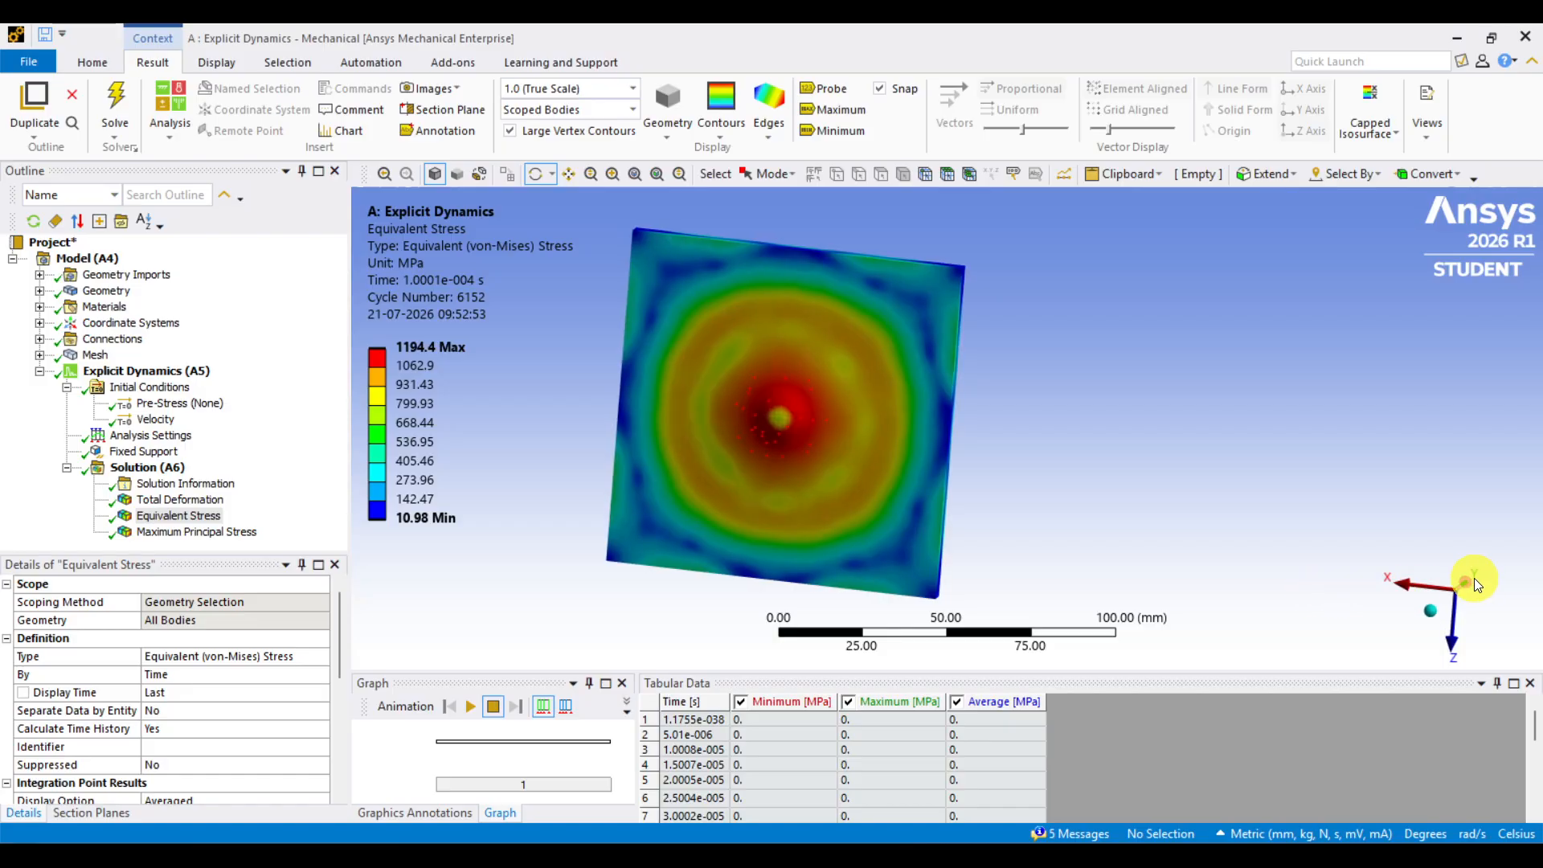
pyautogui.click(1469, 586)
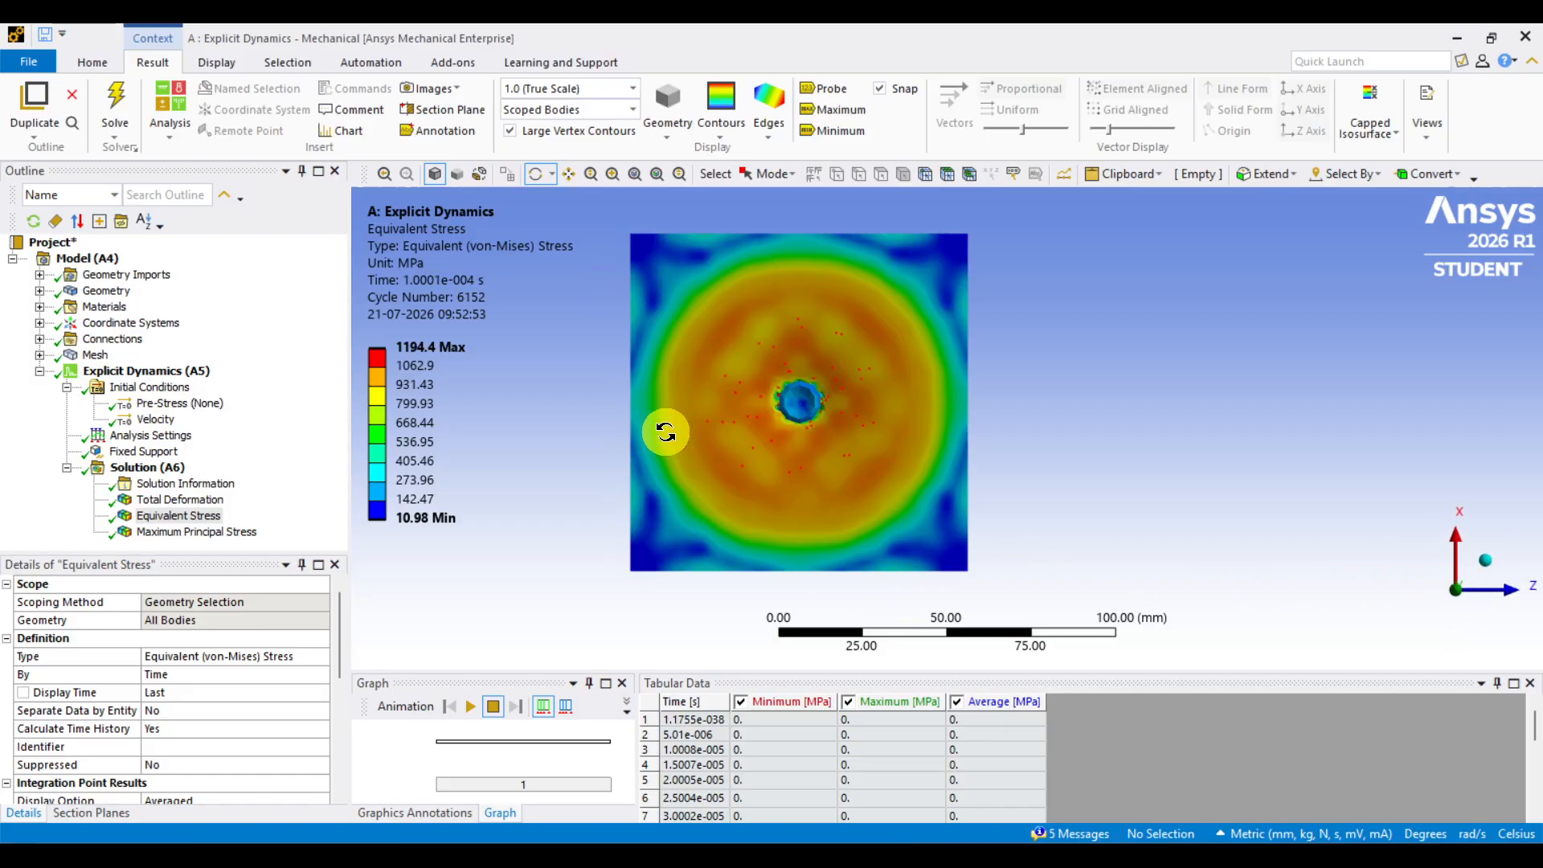
# - Cut the plate and bullet with a section plane through the impact point and play the equivalent stress animation
pyautogui.click(427, 113)
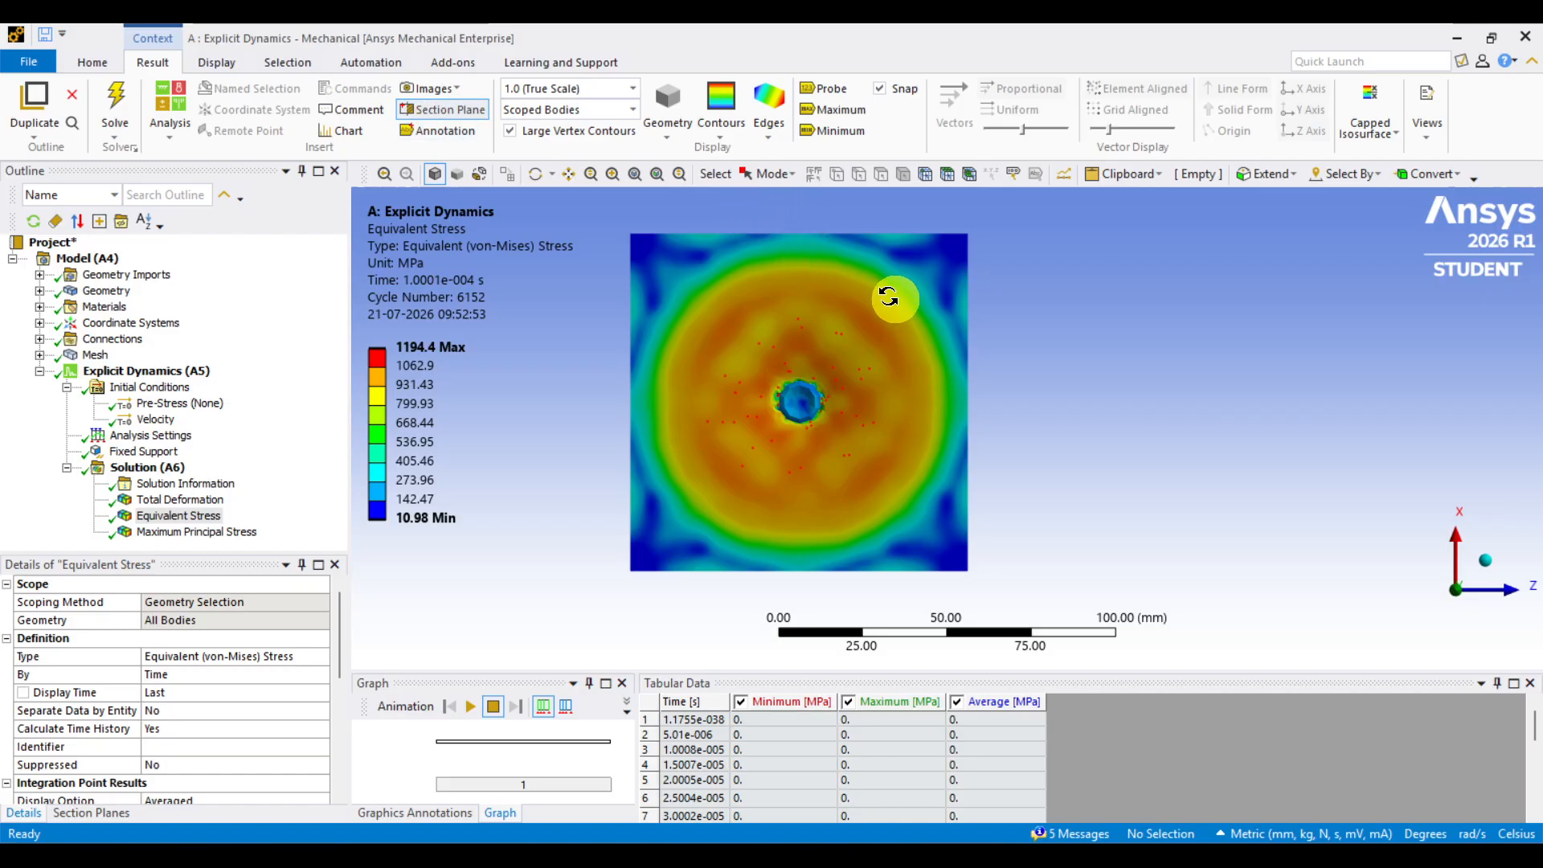
pyautogui.moveTo(896, 299); pyautogui.dragTo(638, 369, button='middle')
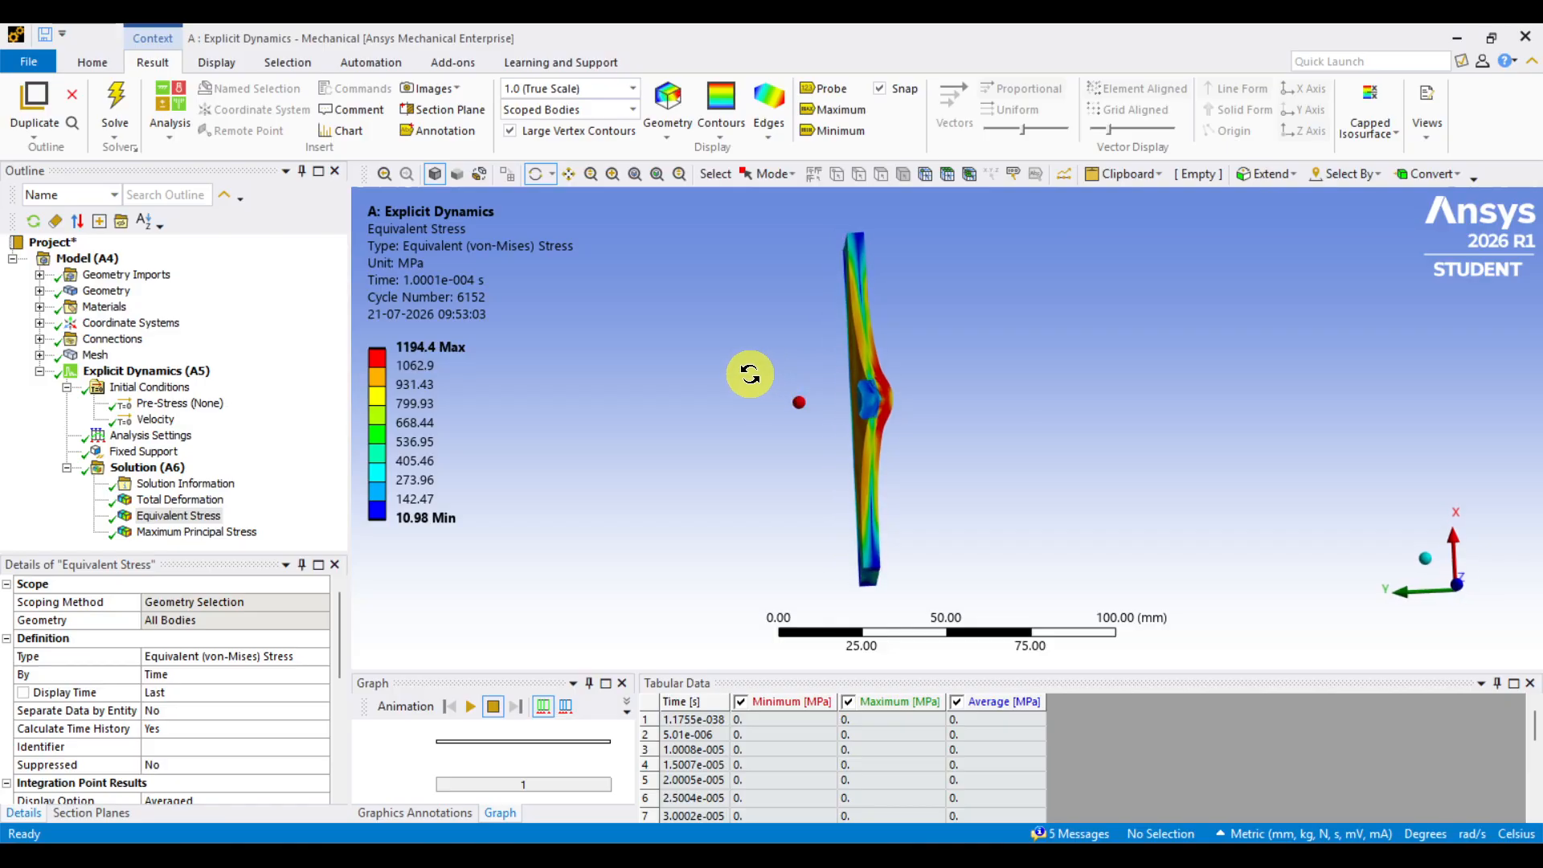
pyautogui.scroll(6, 884, 402)
pyautogui.moveTo(859, 394); pyautogui.dragTo(1005, 472, button='middle')
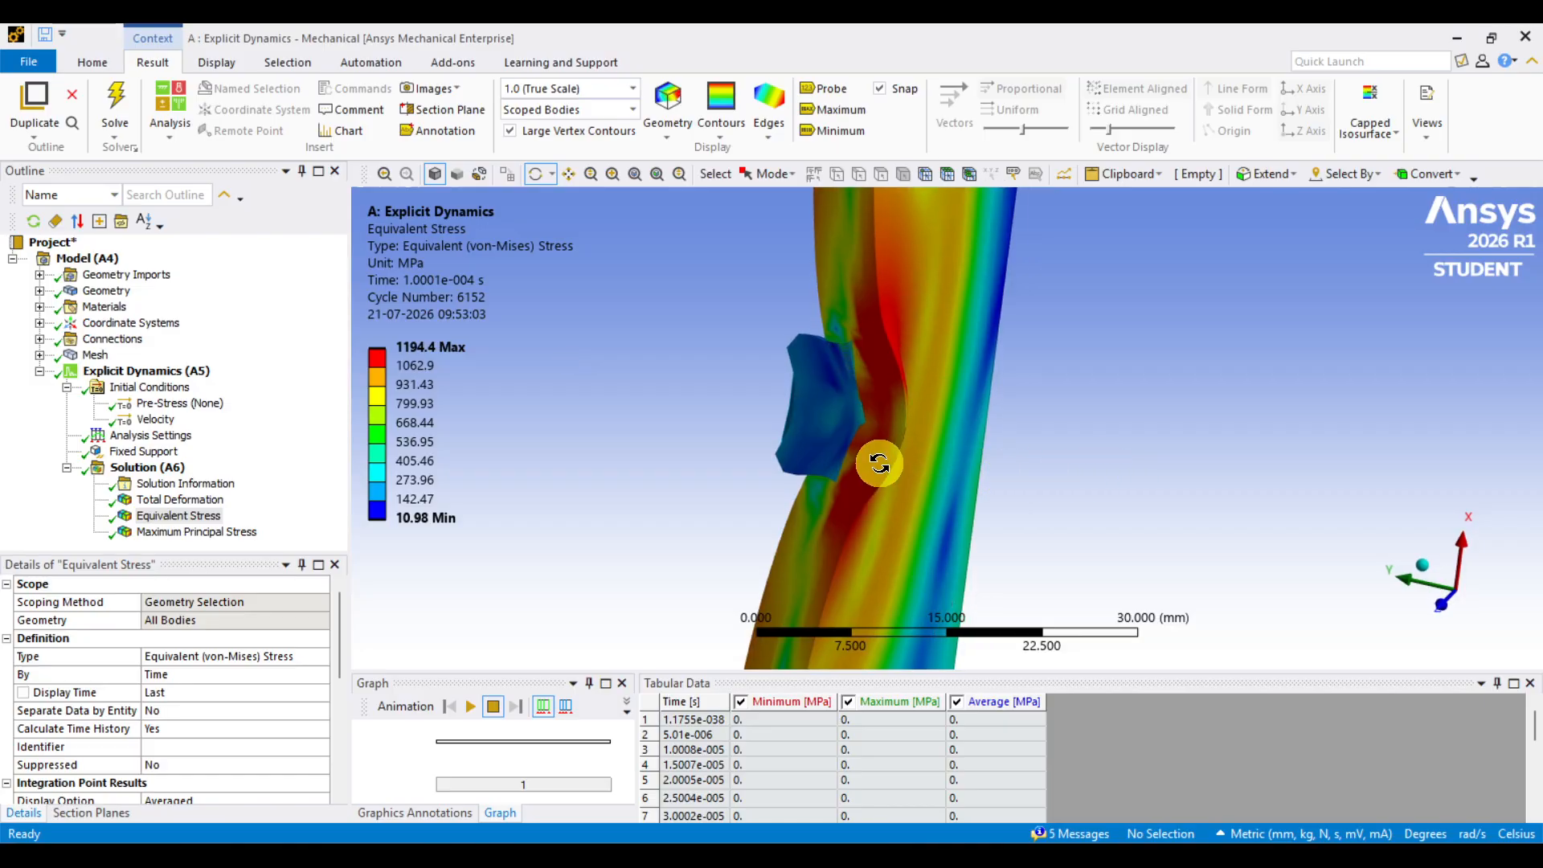
pyautogui.click(470, 704)
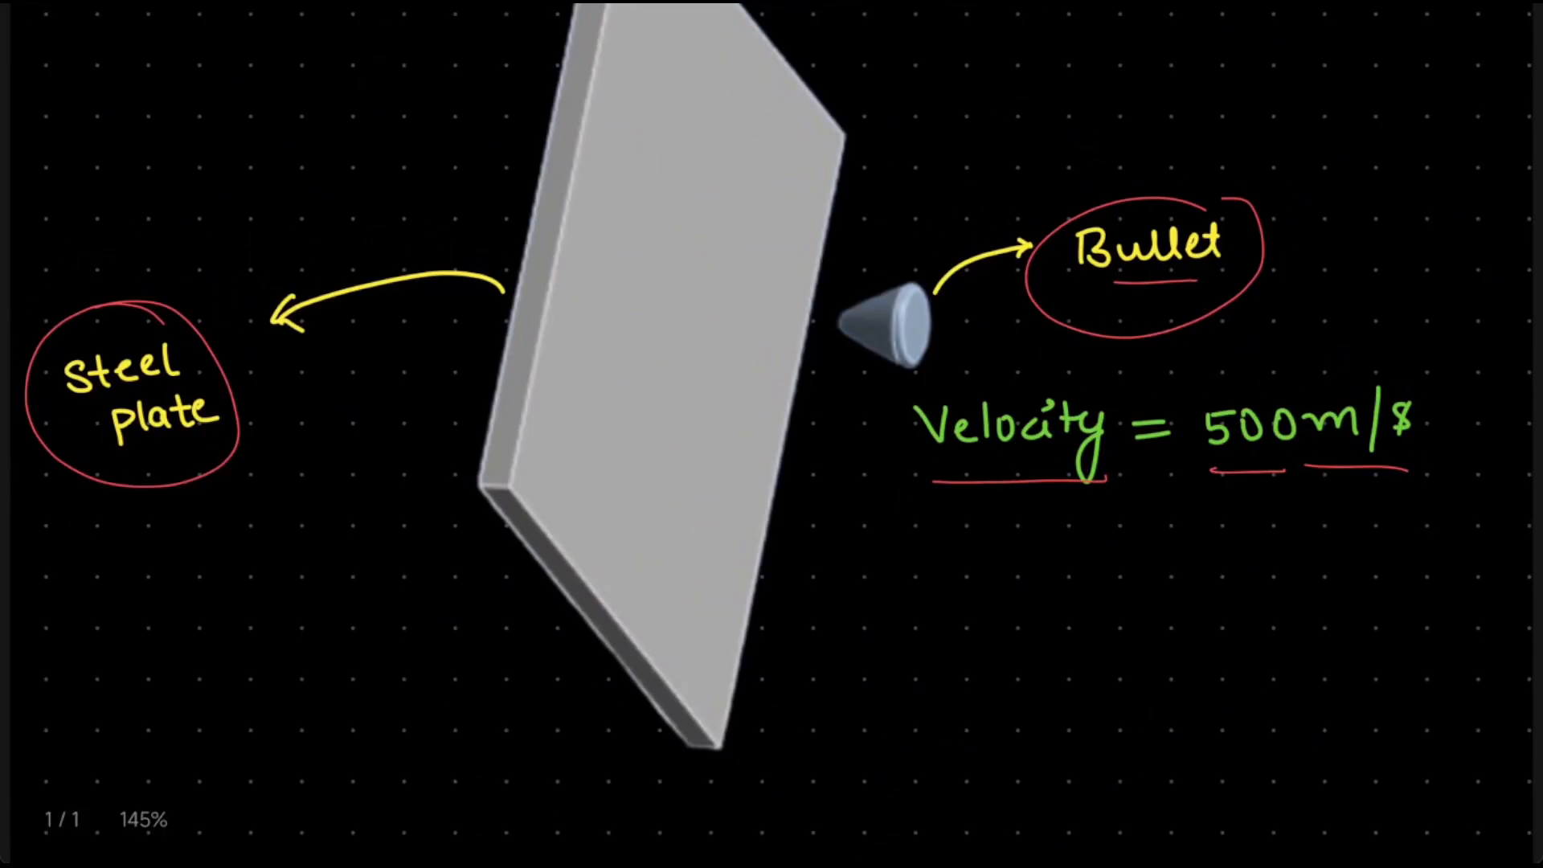
pyautogui.scroll(-5, 771, 433)
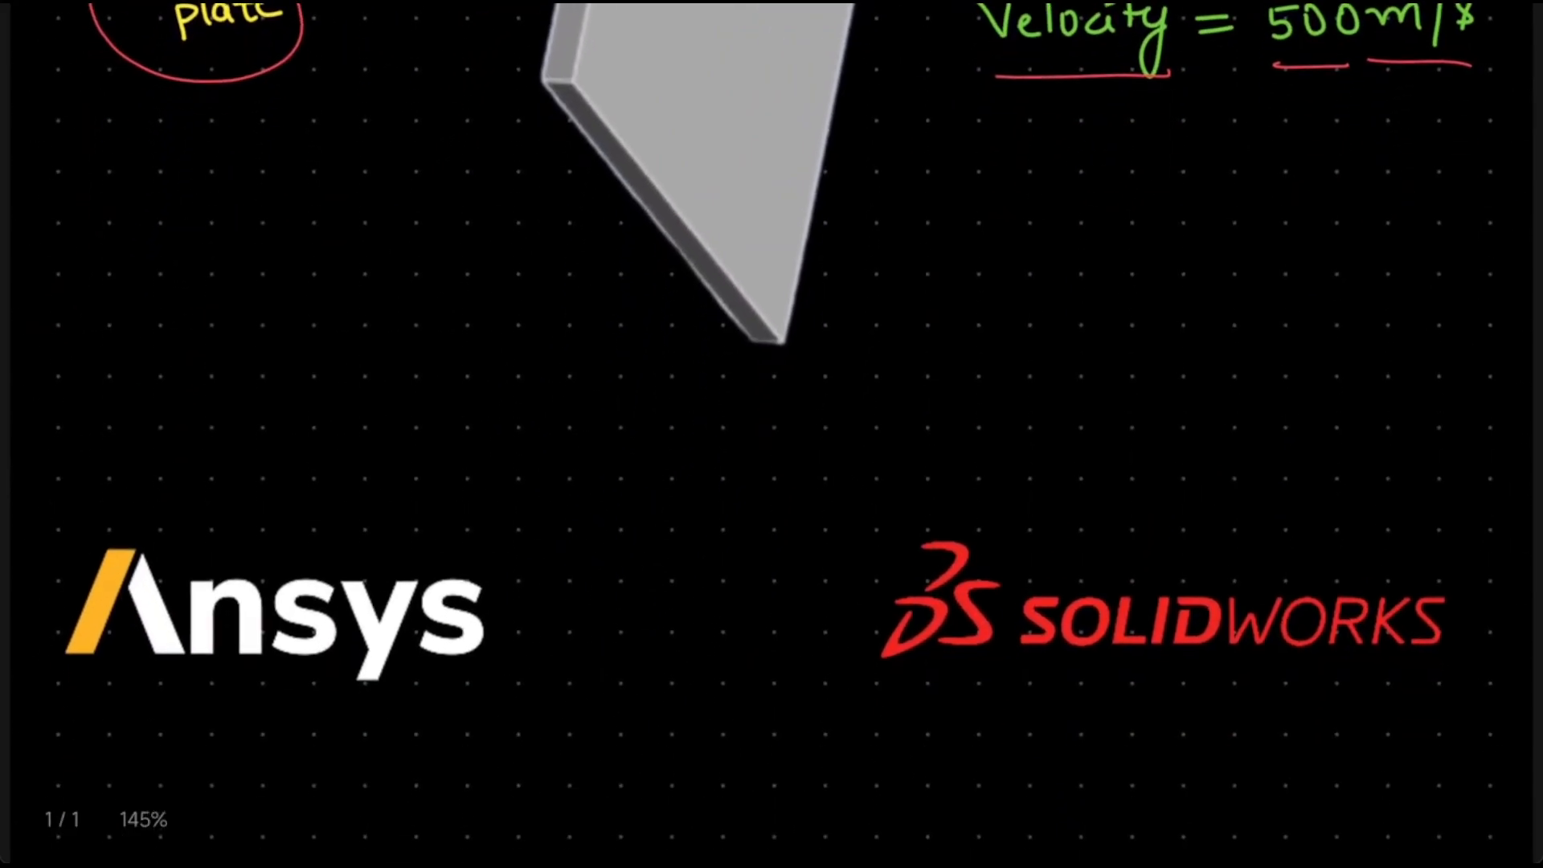